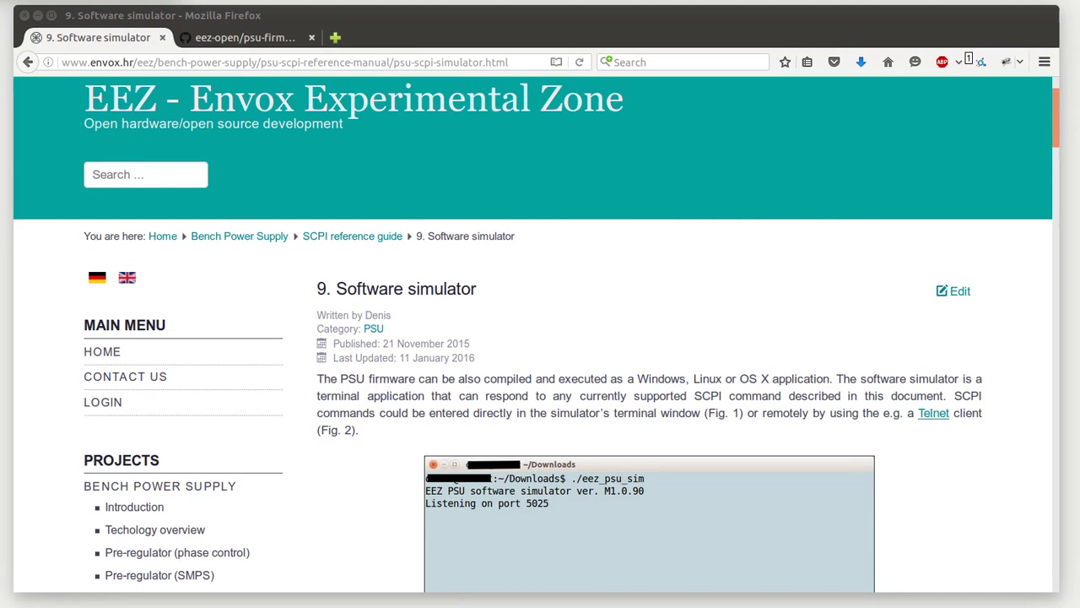
left_click(272, 38)
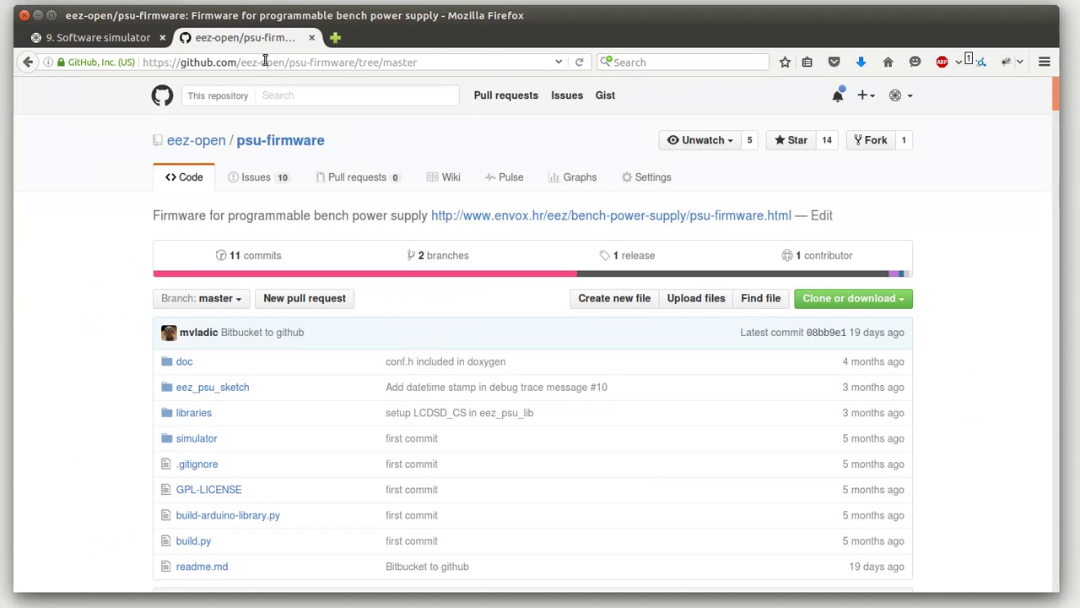
left_click(187, 143)
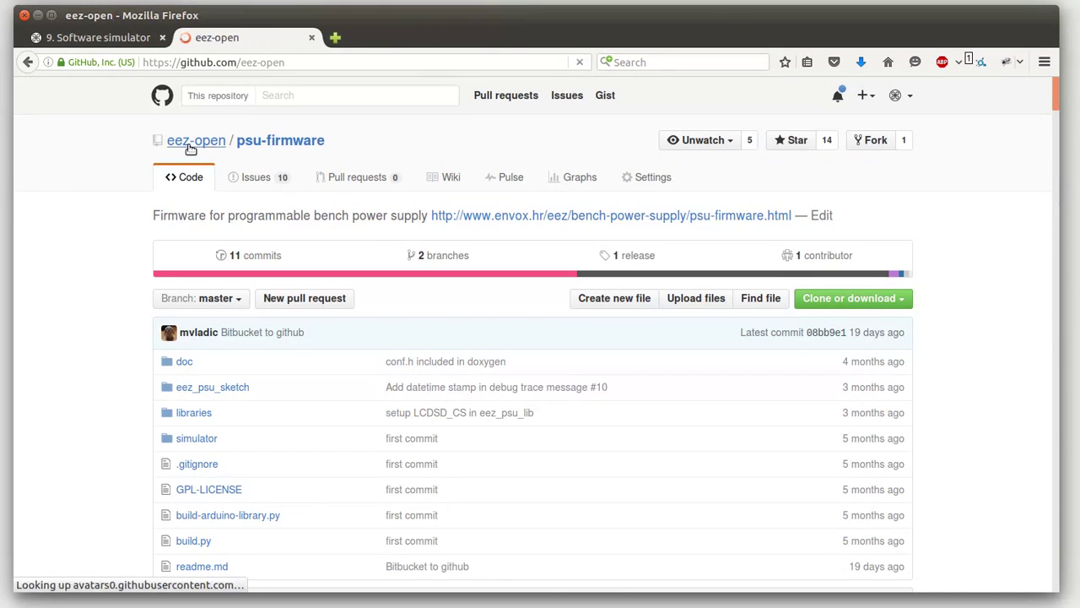
left_click(187, 493)
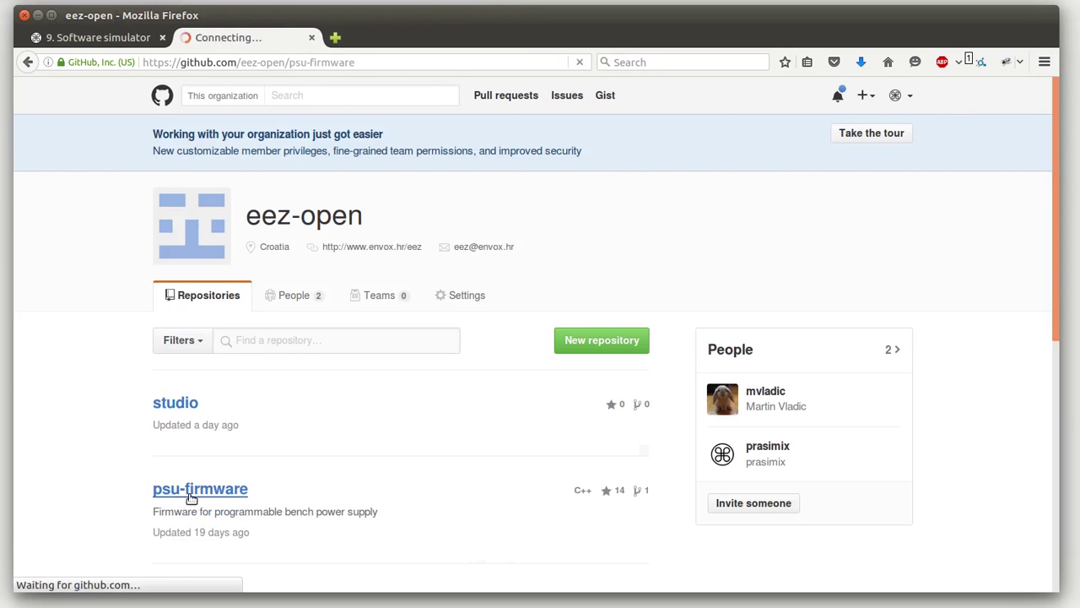
scroll(380, 363, "down", 5)
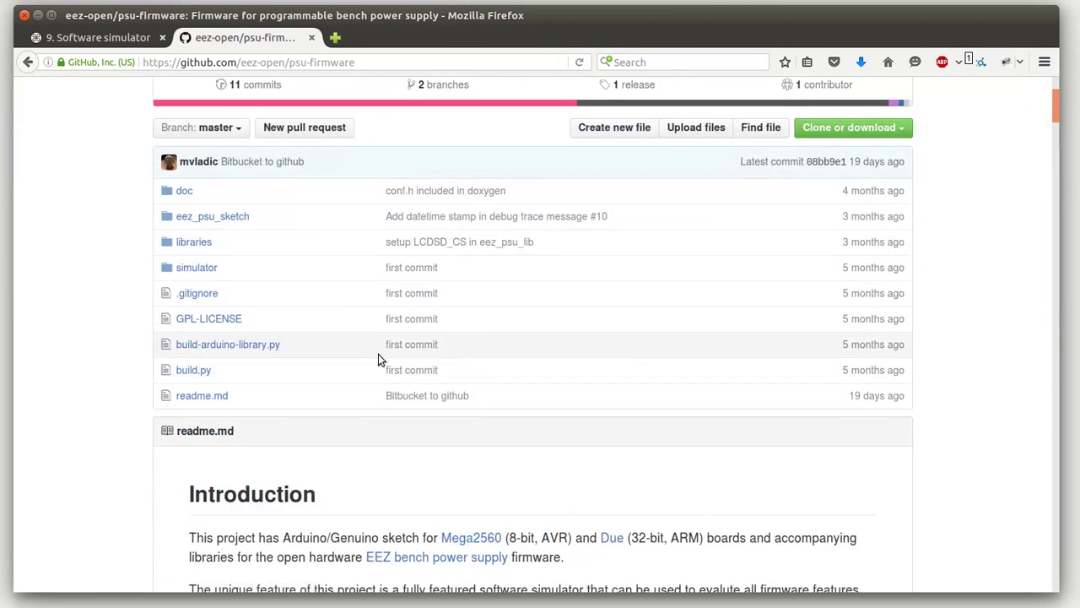
scroll(383, 378, "down", 10)
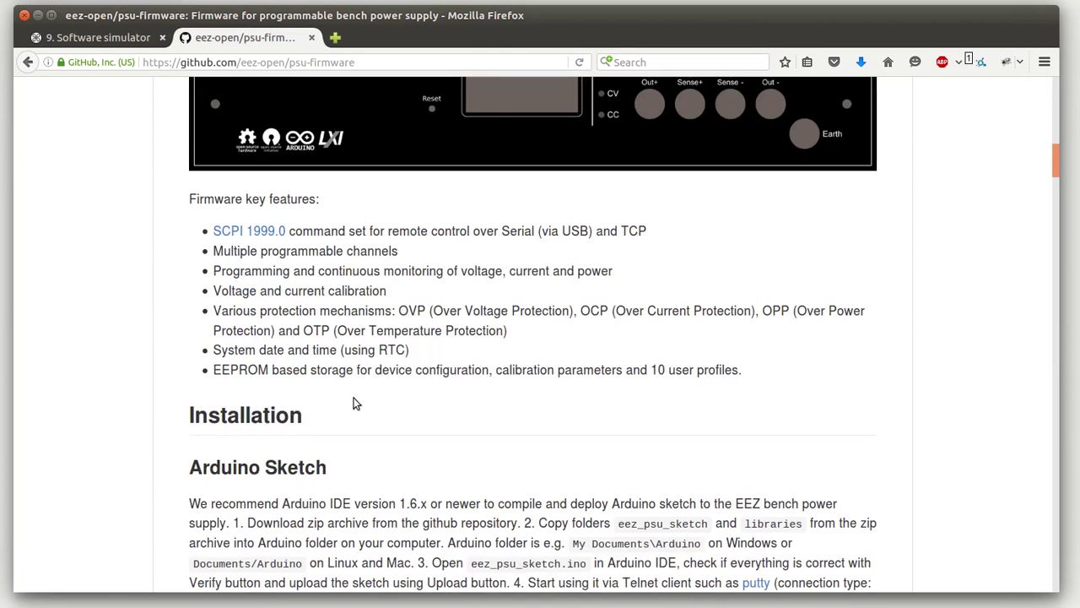
scroll(343, 390, "down", 4)
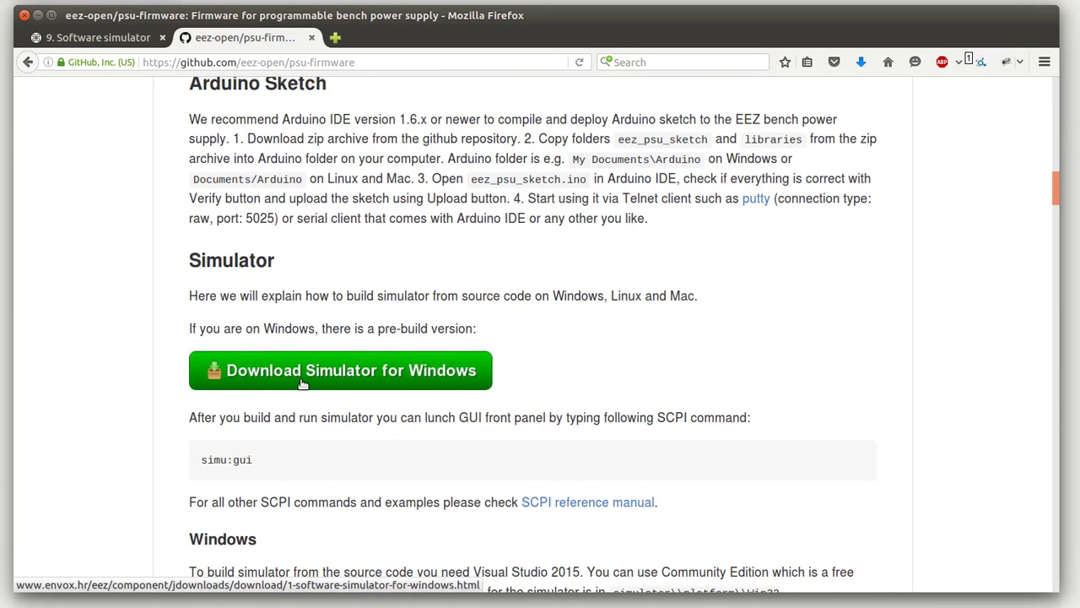
scroll(400, 382, "down", 2)
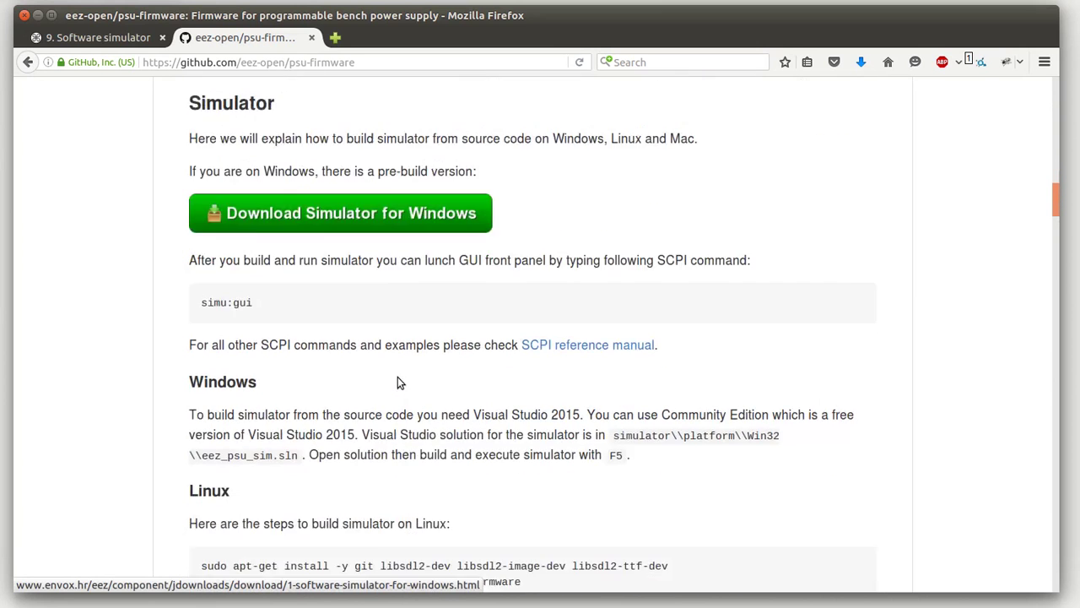
scroll(400, 383, "down", 2)
scroll(267, 372, "down", 2)
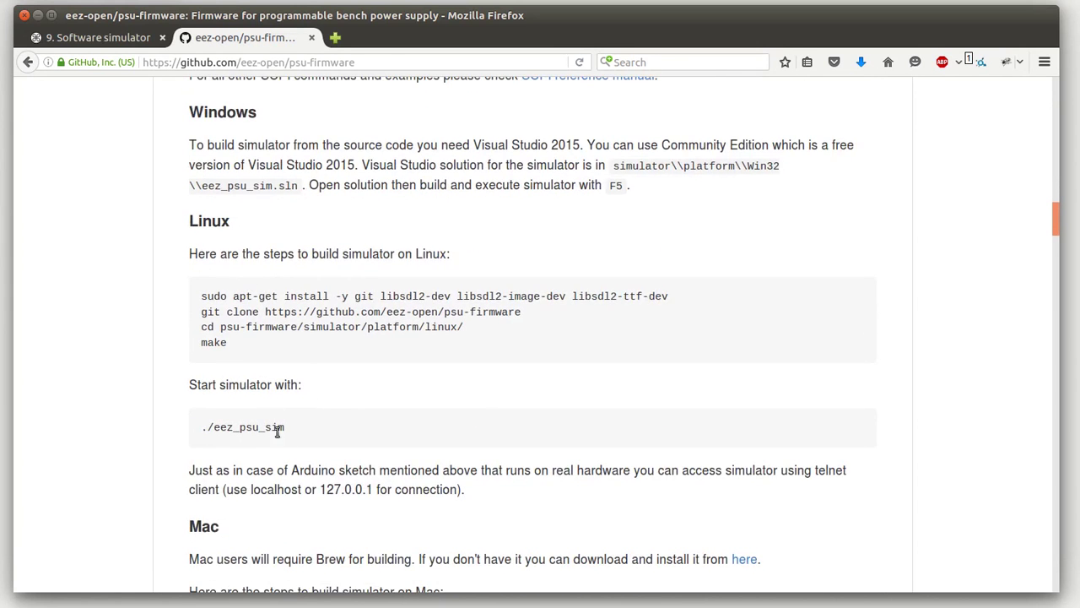
scroll(281, 438, "down", 1)
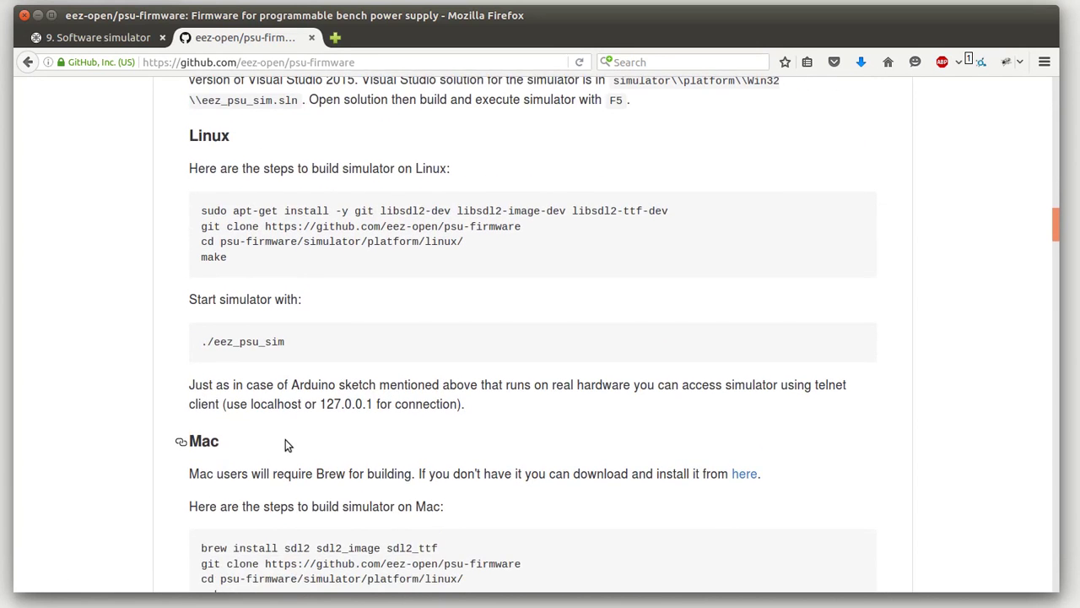
scroll(285, 439, "down", 2)
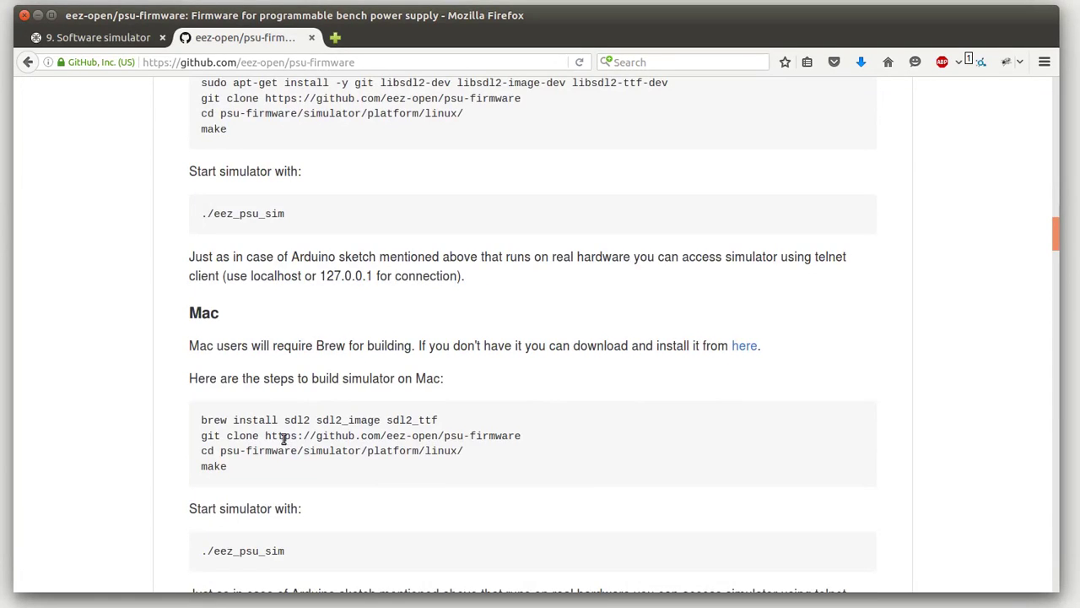
scroll(284, 438, "up", 14)
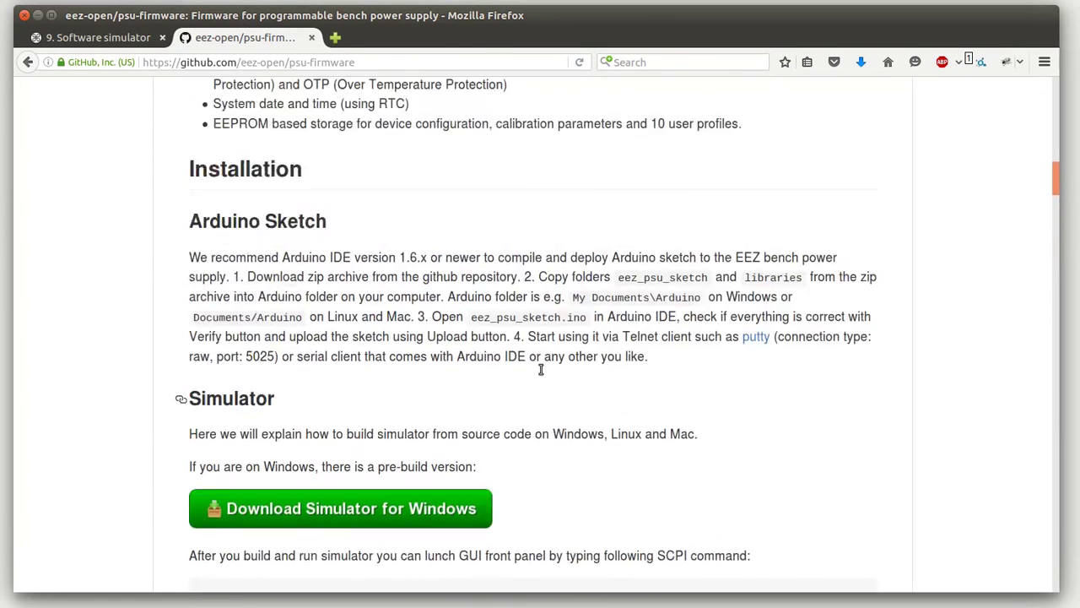
scroll(541, 378, "up", 12)
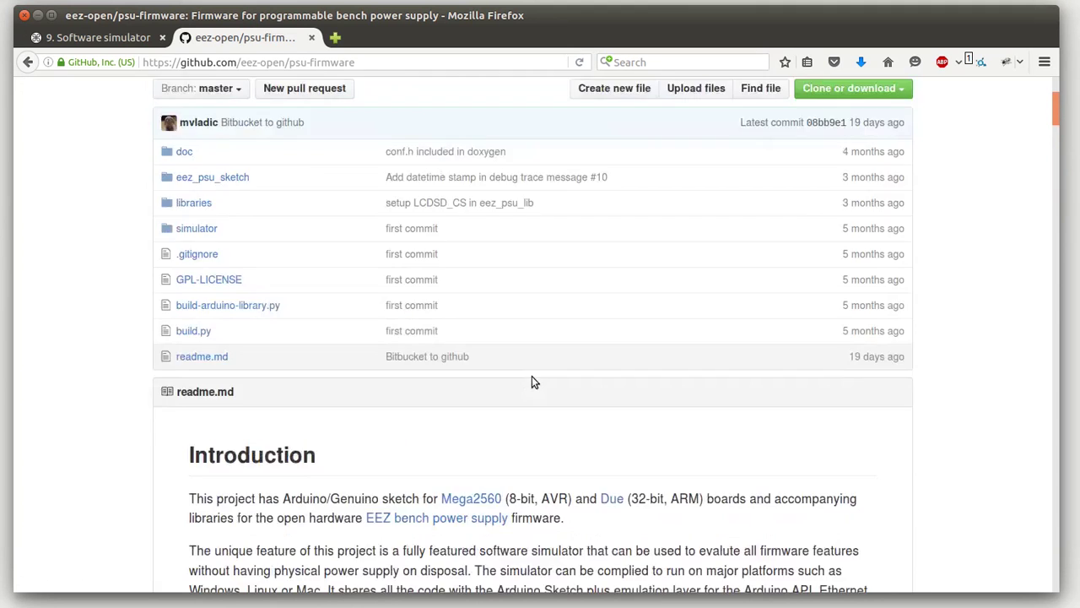
scroll(521, 379, "up", 1)
Choose the local_control branch from psu-firmware's branch list on GitHub.
left_click(213, 301)
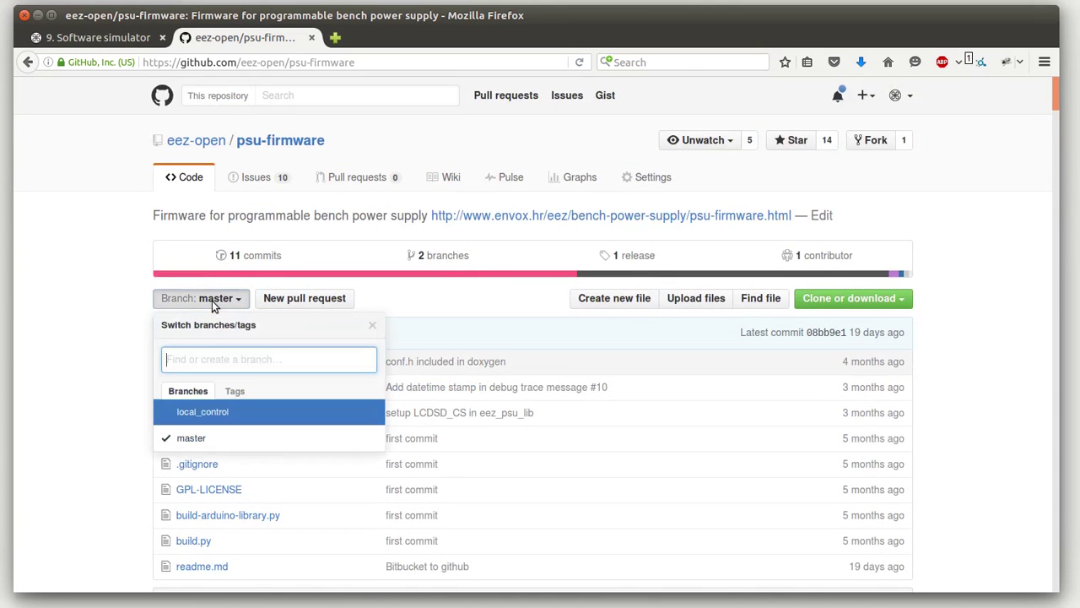
left_click(207, 416)
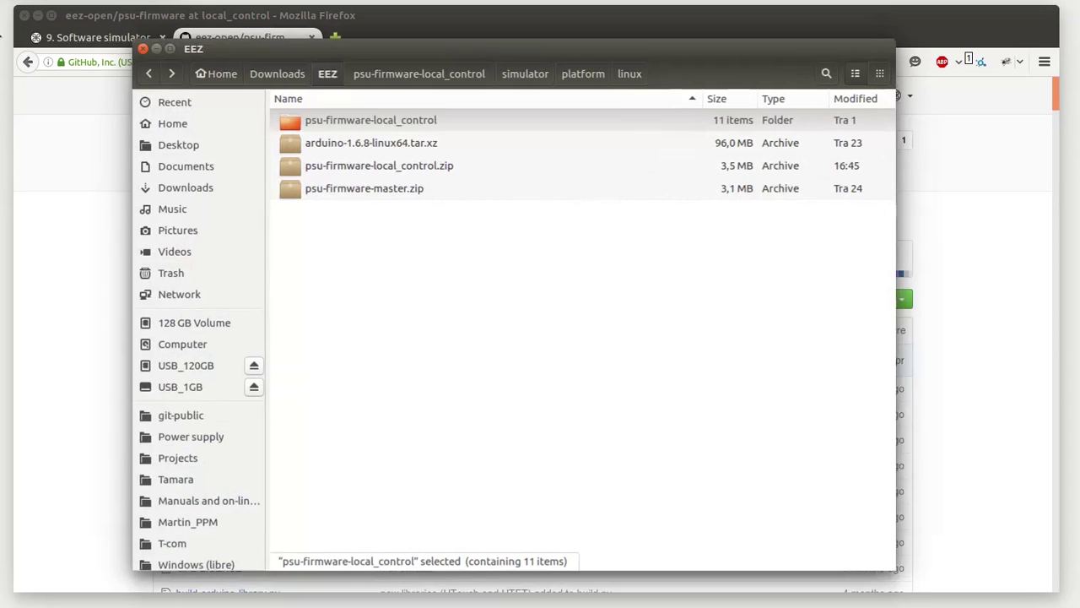
Navigate through psu-firmware-local_control, simulator and platform into the linux folder.
double_click(337, 123)
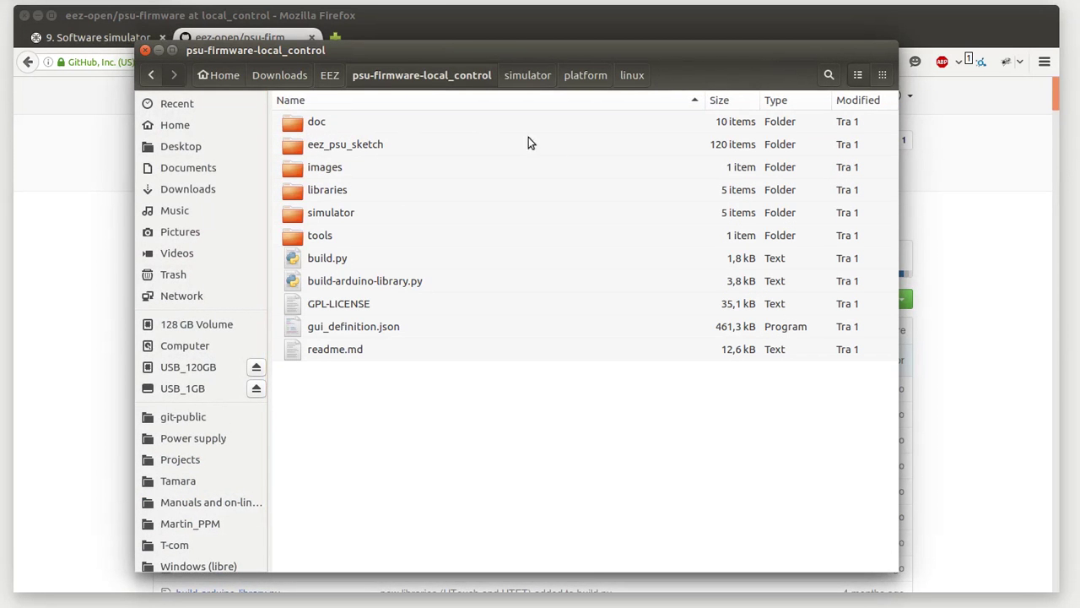
double_click(341, 213)
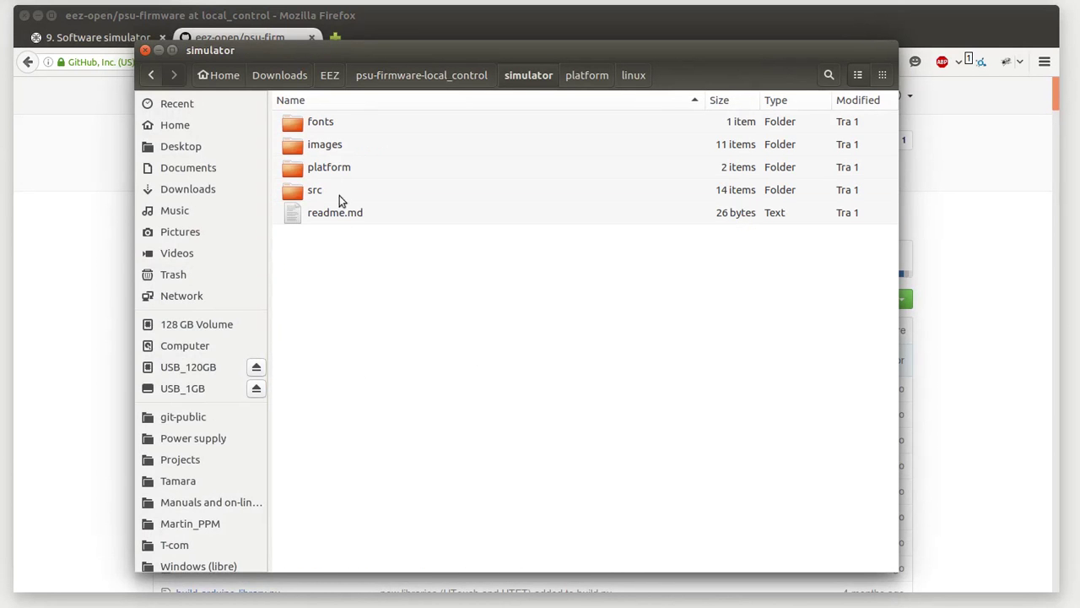
double_click(329, 169)
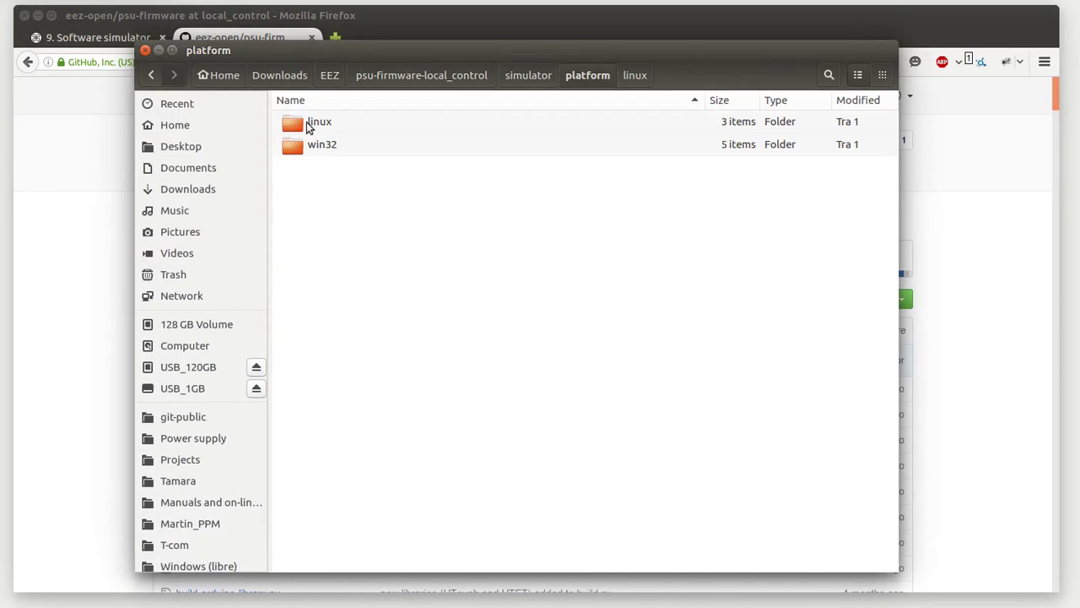
double_click(306, 122)
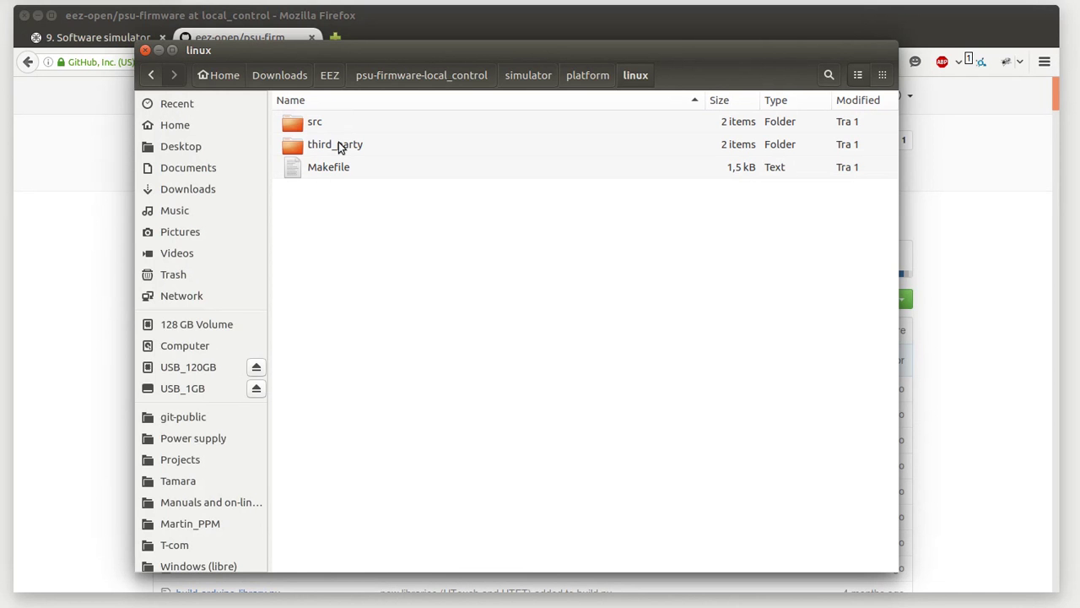
In a new terminal, cd into the simulator's linux folder using its dragged-in path.
key("ctrl+alt+t")
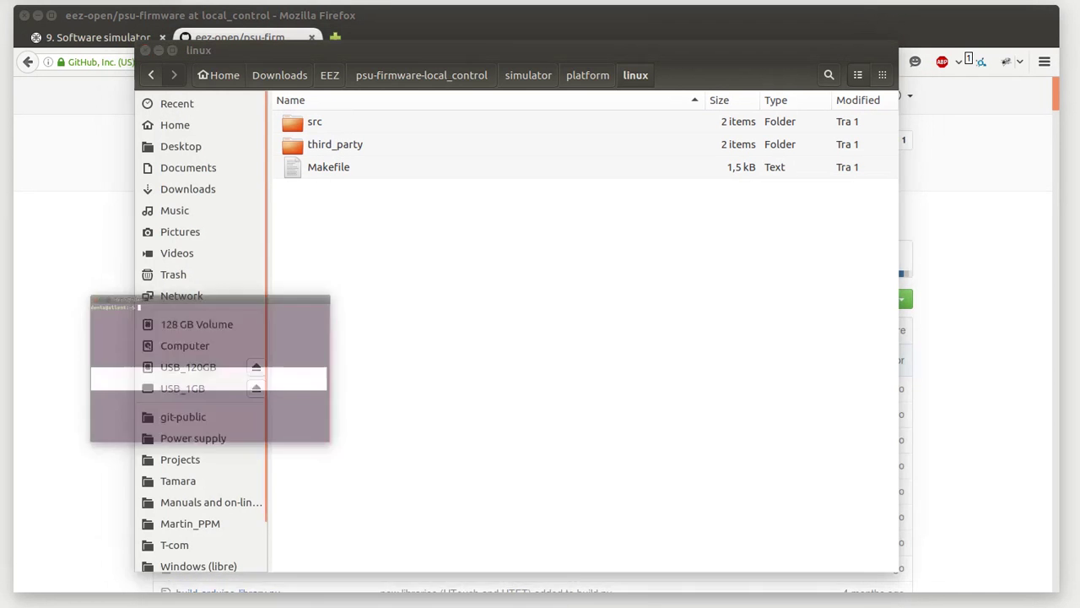
type("cd")
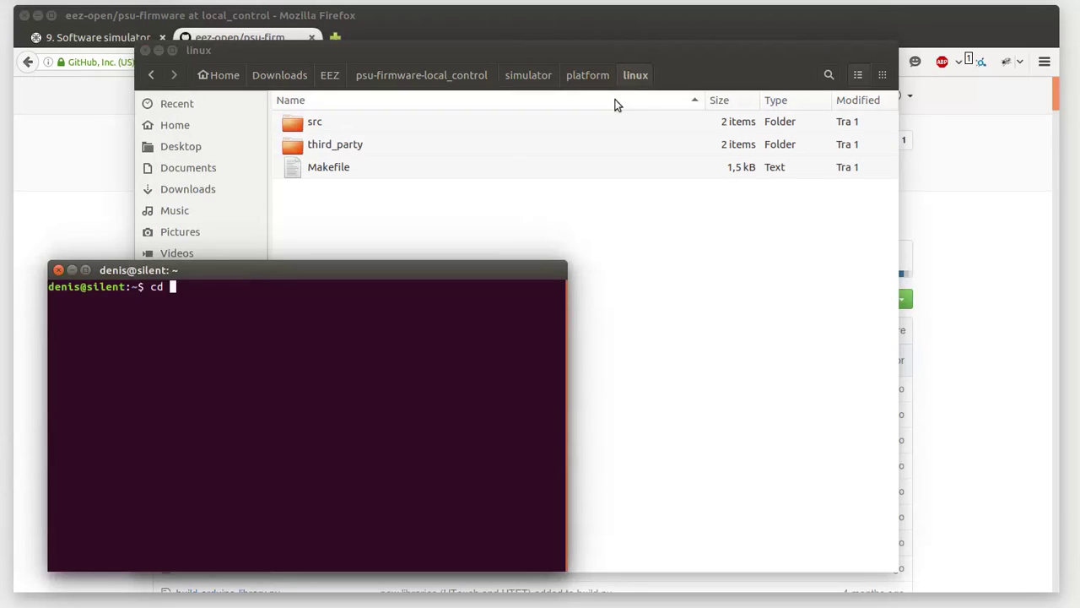
left_click_drag(634, 75, 96, 403)
left_click(91, 410)
key("Return")
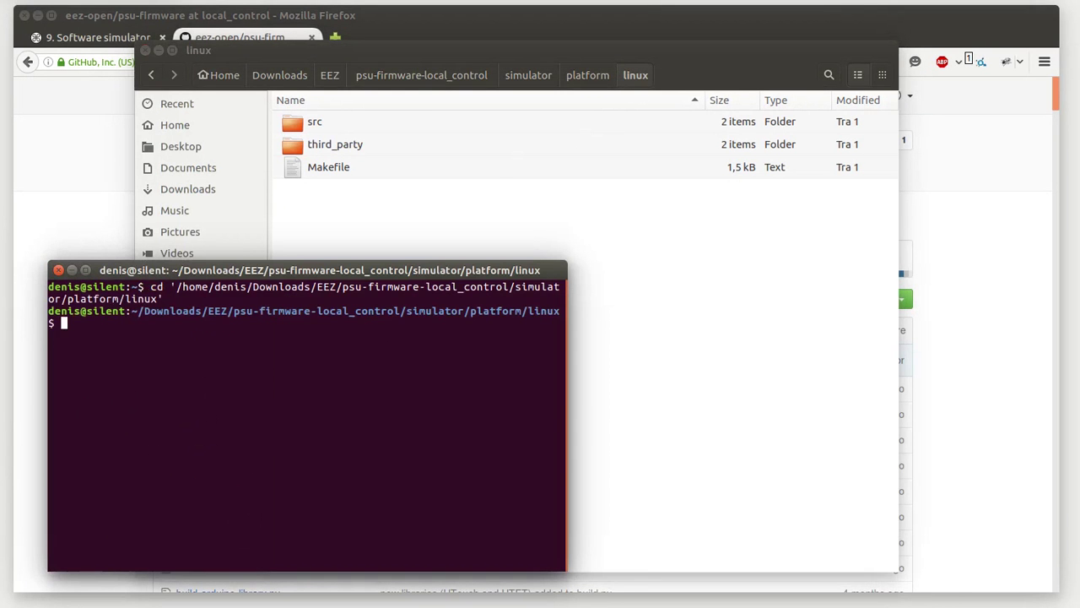
Run make to build eez_psu_sim, keeping the terminal in front of the file manager.
type("make")
key("Return")
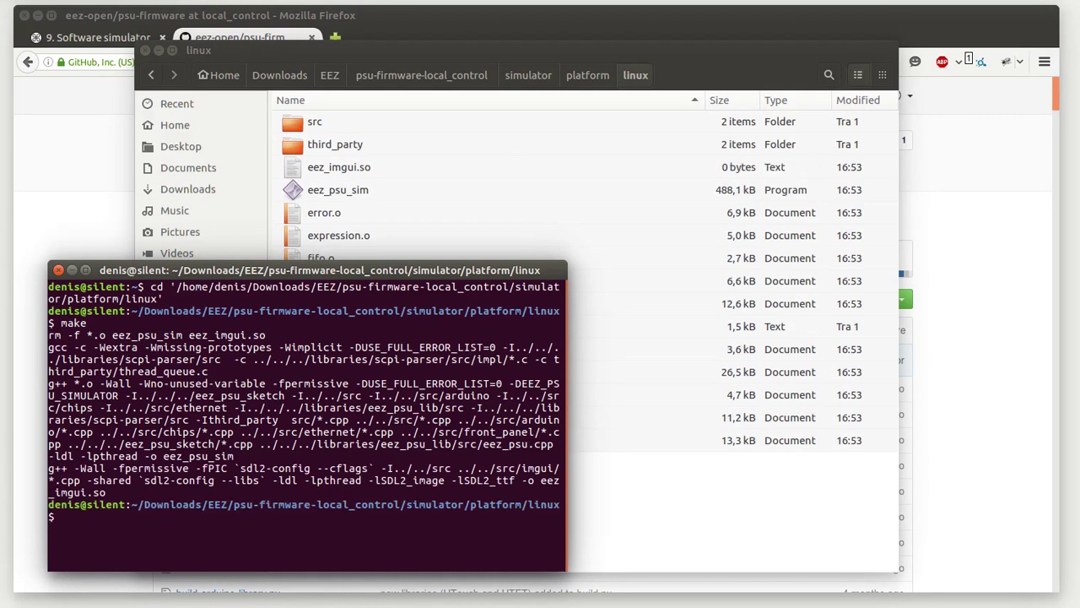
left_click_drag(238, 48, 420, 57)
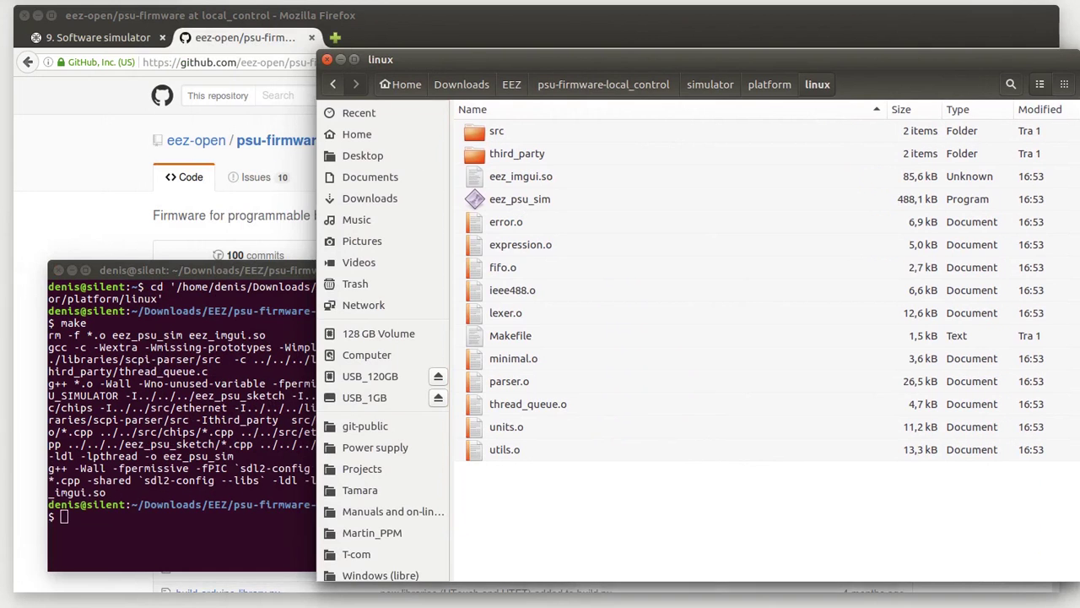
left_click(74, 542)
Start ./eez_psu_sim on port 5025 and query its identification with *idn?
type("./")
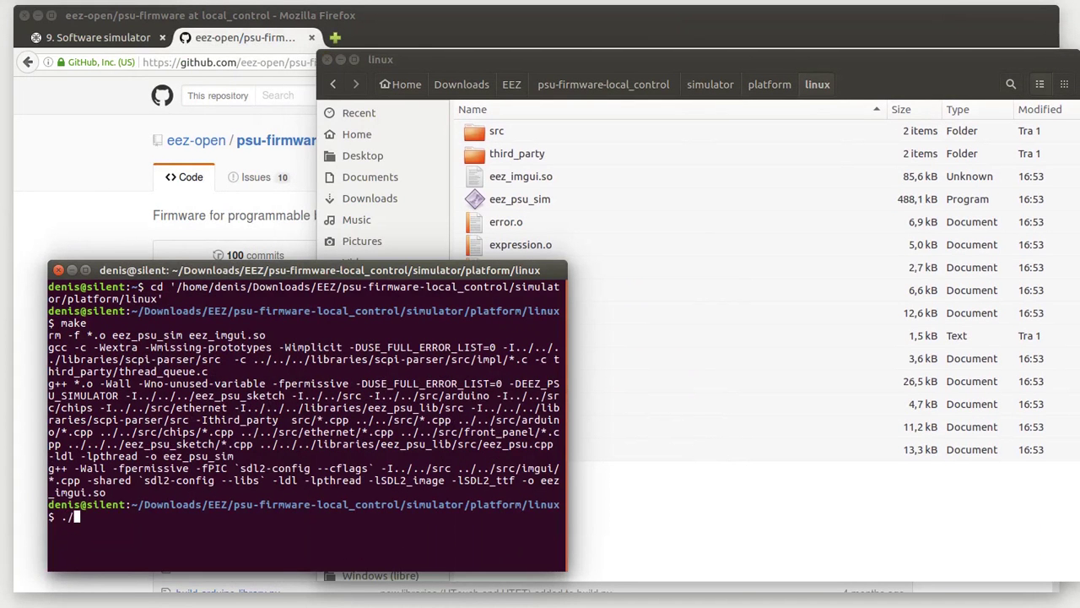
type("eez_p")
key("Tab")
key("Return")
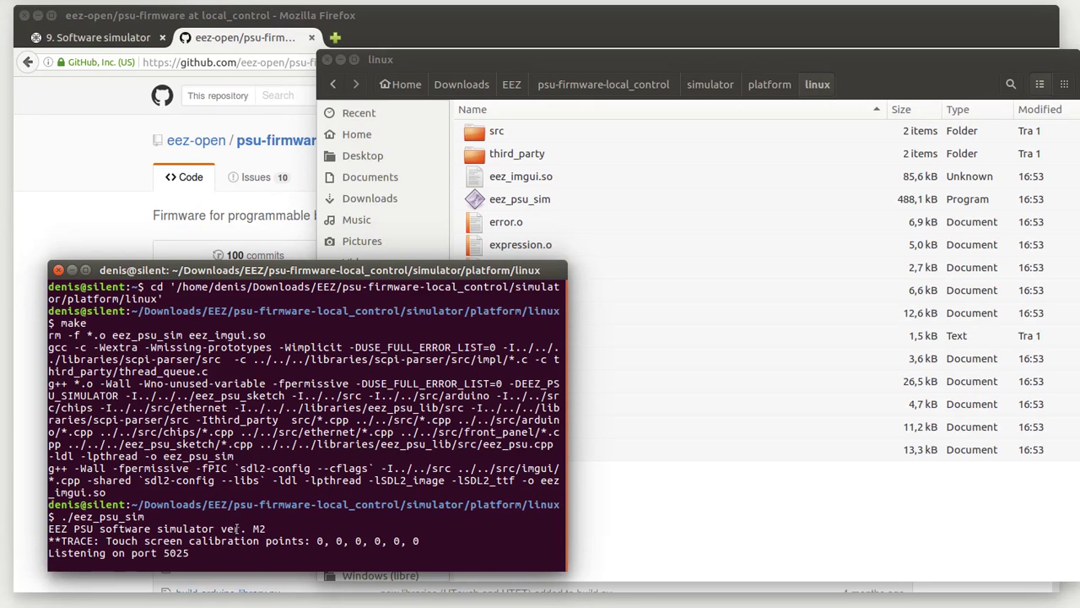
type("*idn?")
key("Return")
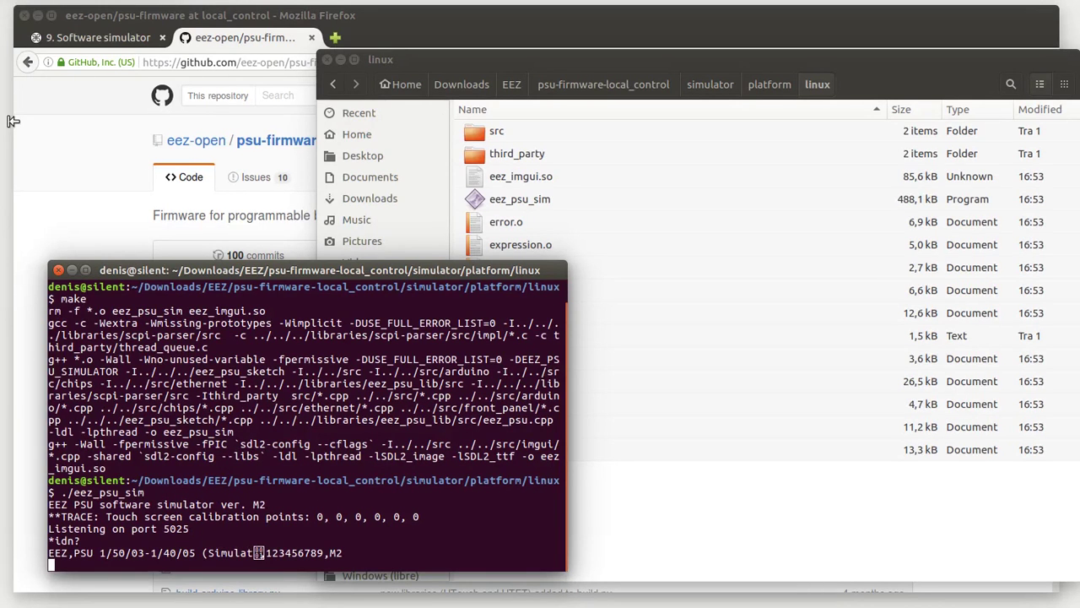
Select channel 2 with inst ch2 and read back its 0.00 V and 0.00 A settings.
type("inst?")
key("Return")
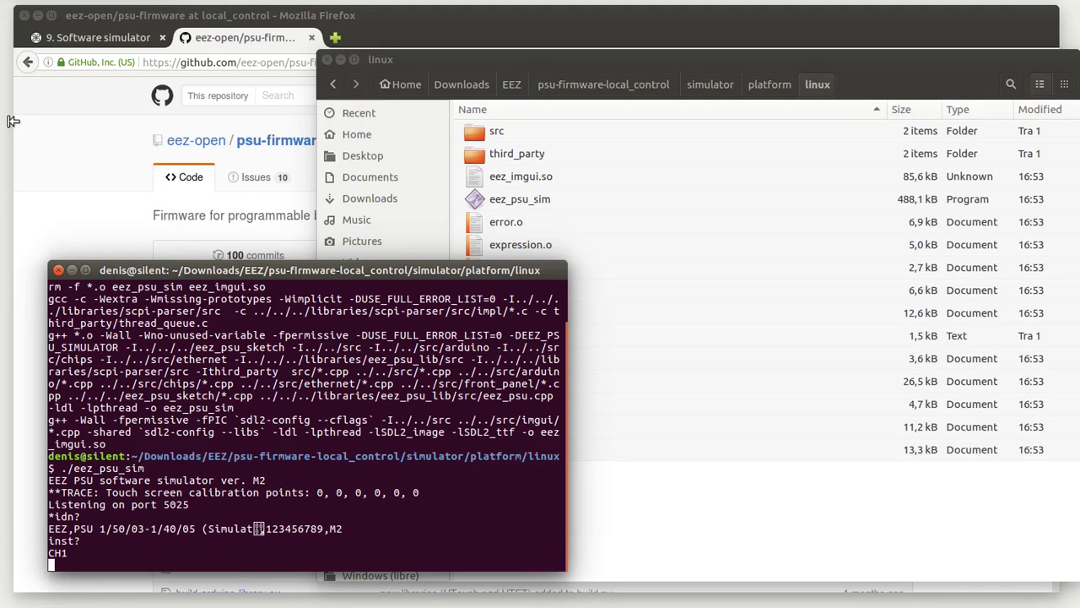
type("inst ch2")
key("Return")
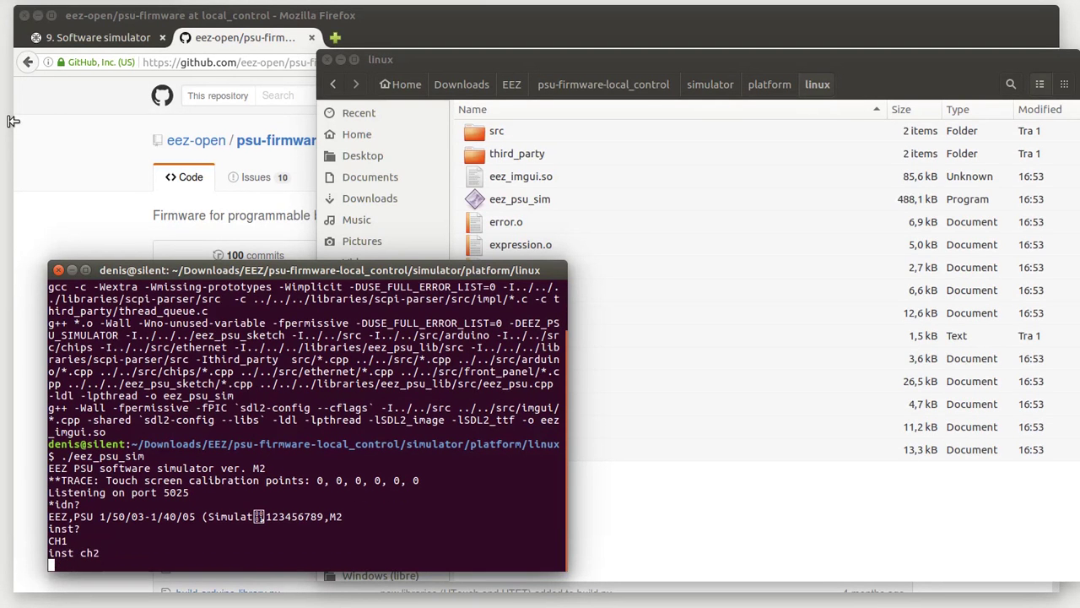
type("inst?")
key("Return")
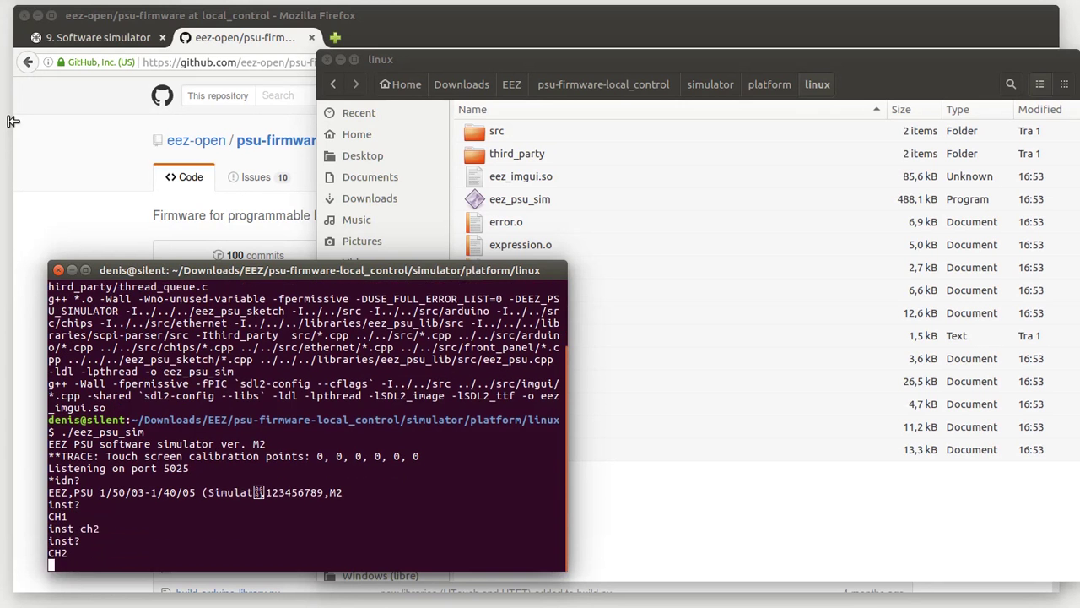
type("volt?")
key("Return")
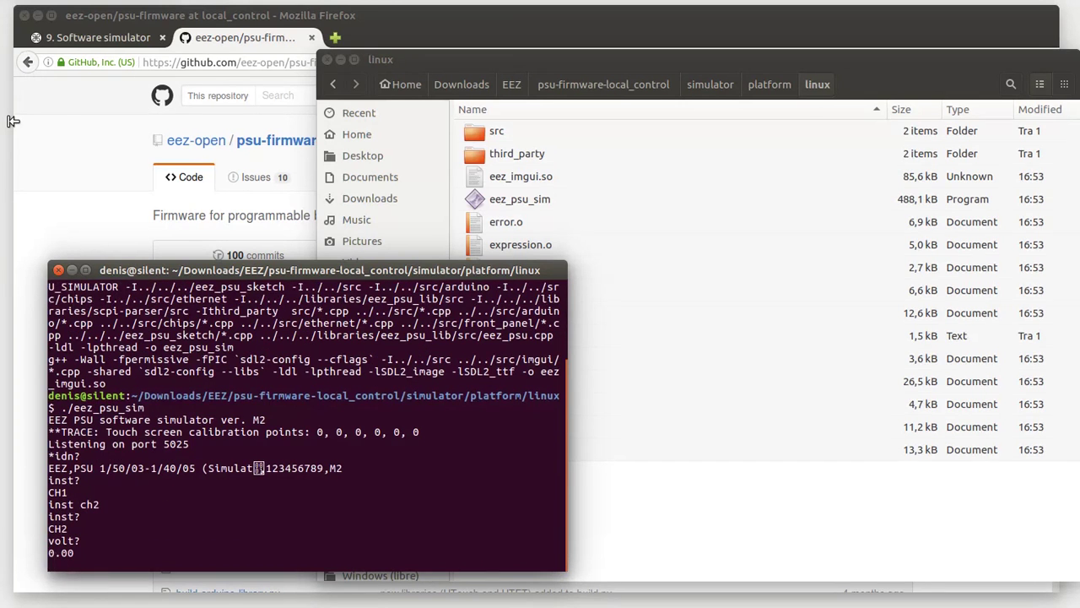
type("curr?")
key("Return")
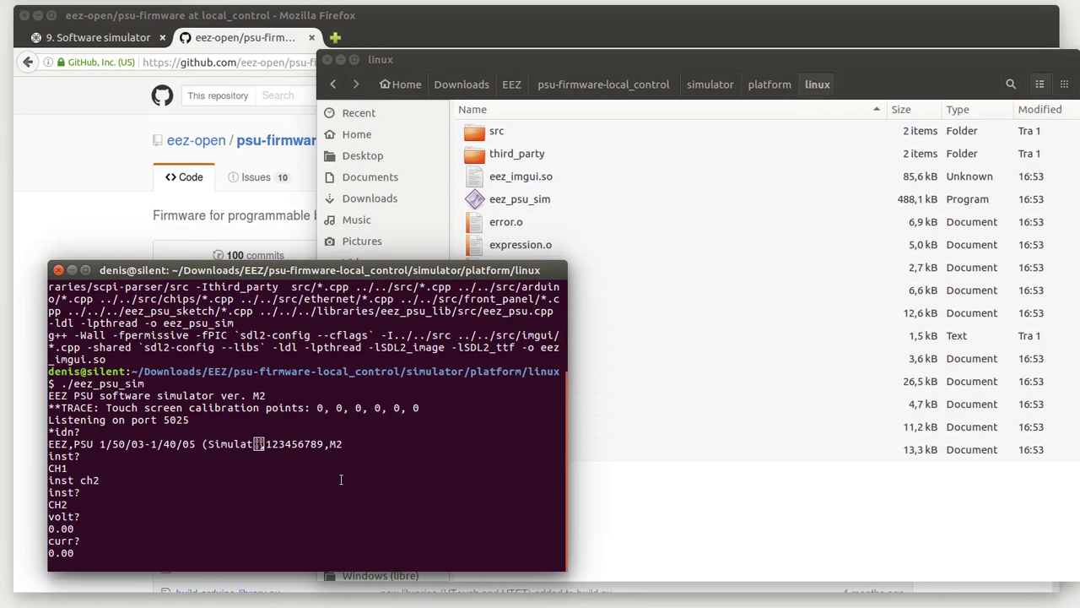
Enter the simu:gui command to request the graphical front panel.
type("sime")
key("BackSpace")
type("u:gui")
Open the front panel, touch the three calibration points and save the calibration.
key("Return")
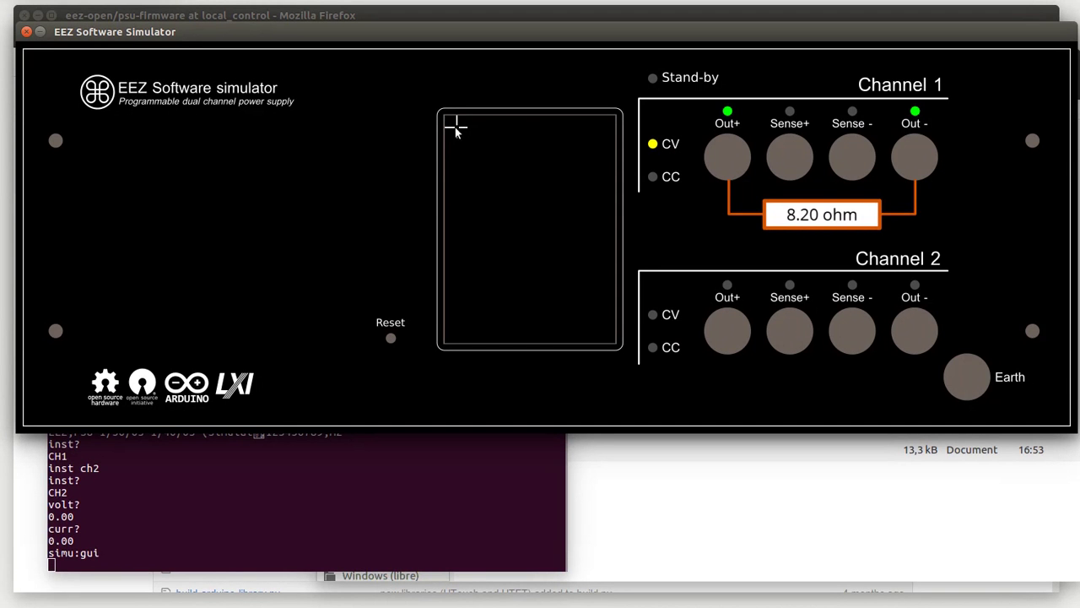
left_click(455, 126)
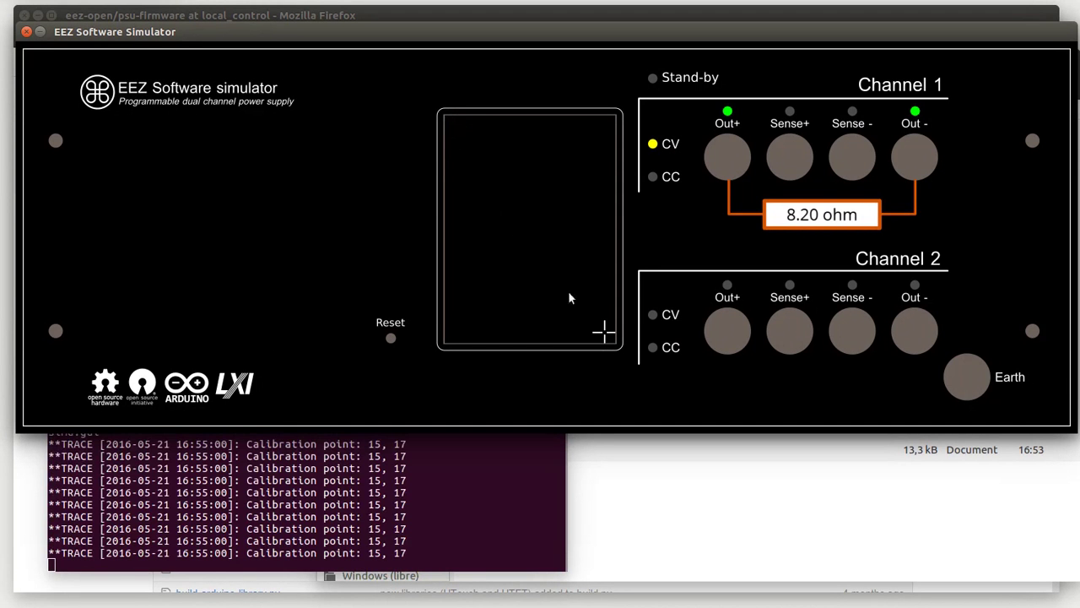
left_click(604, 331)
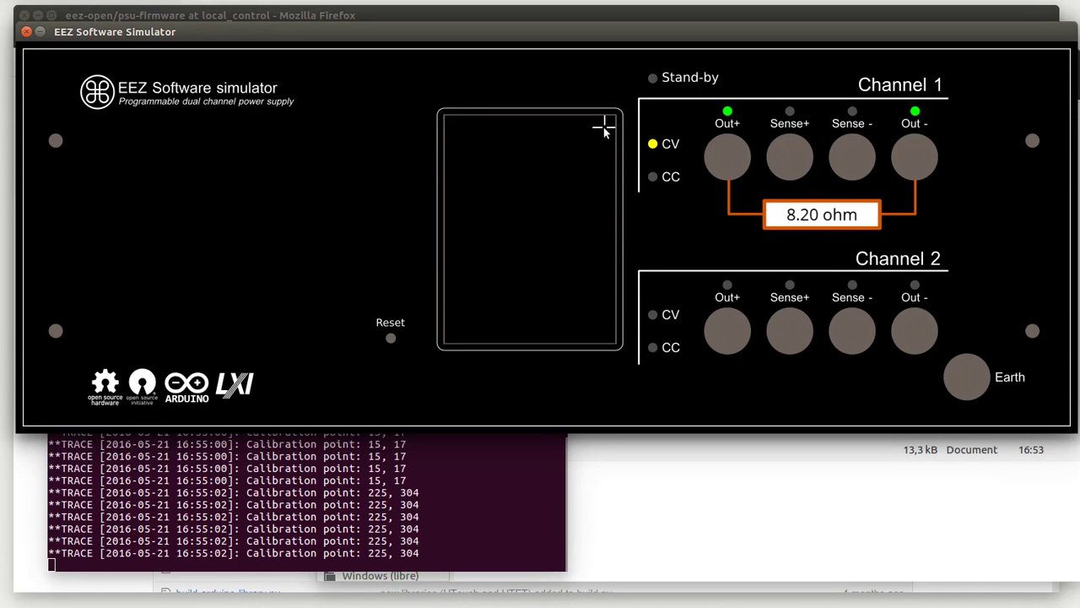
left_click(605, 127)
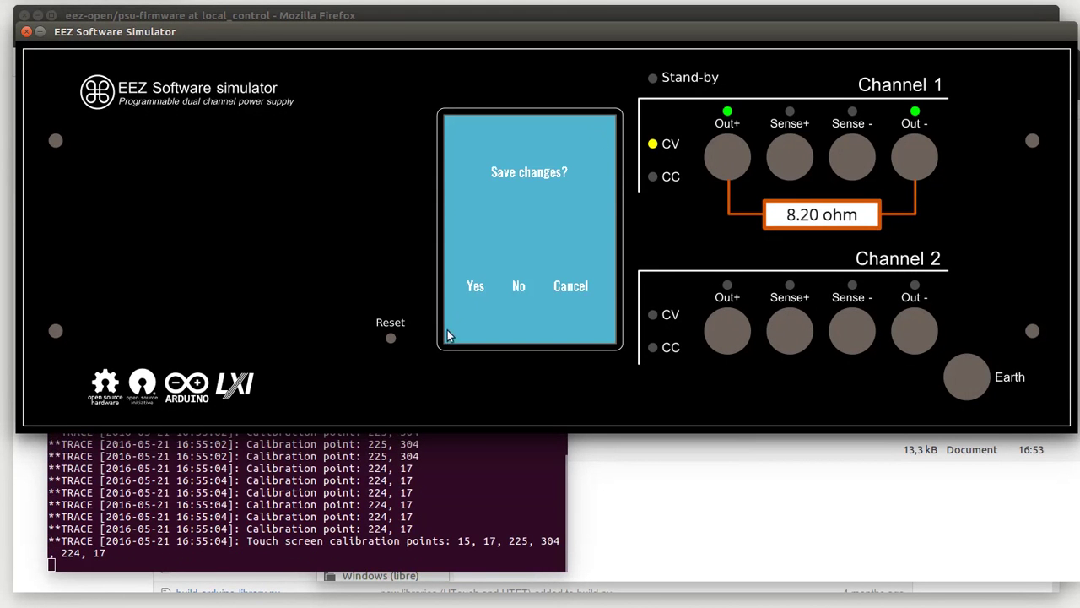
left_click(475, 286)
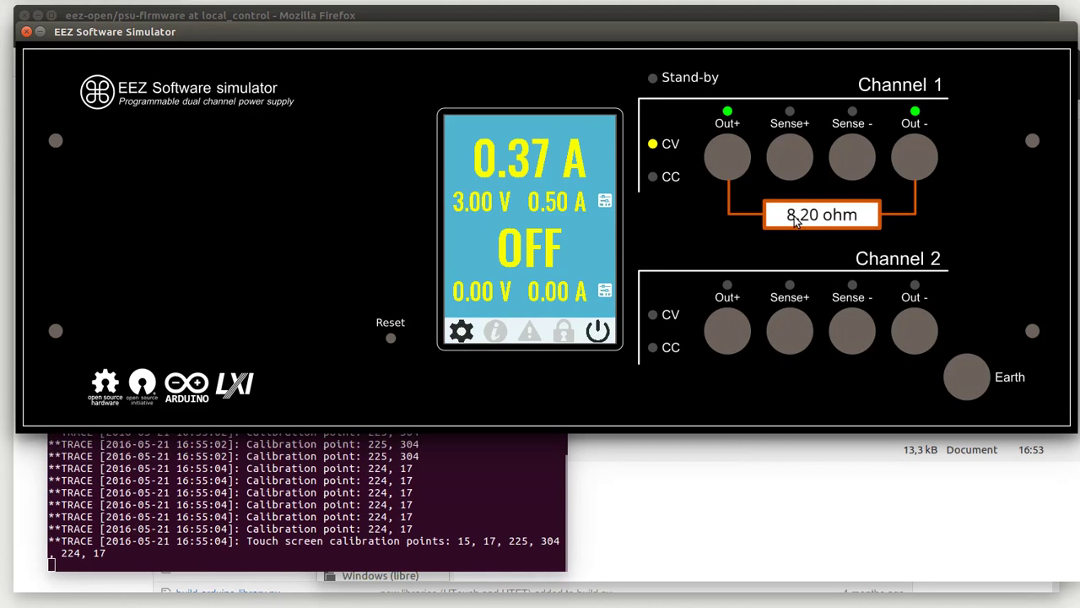
Tap the 0.37 A and OFF channel readouts, then return to the terminal.
left_click(517, 155)
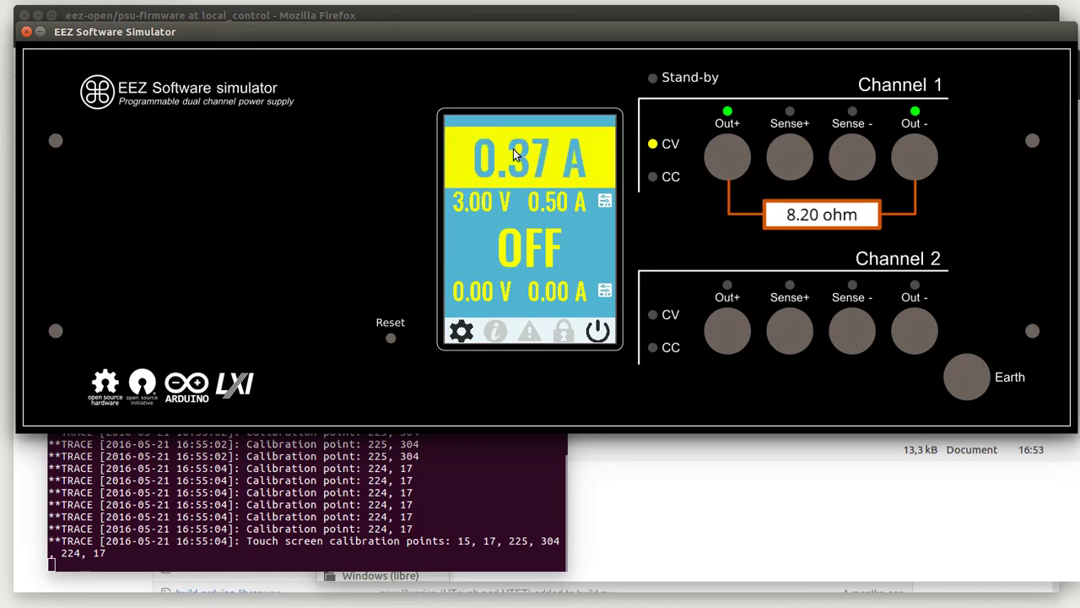
left_click(533, 161)
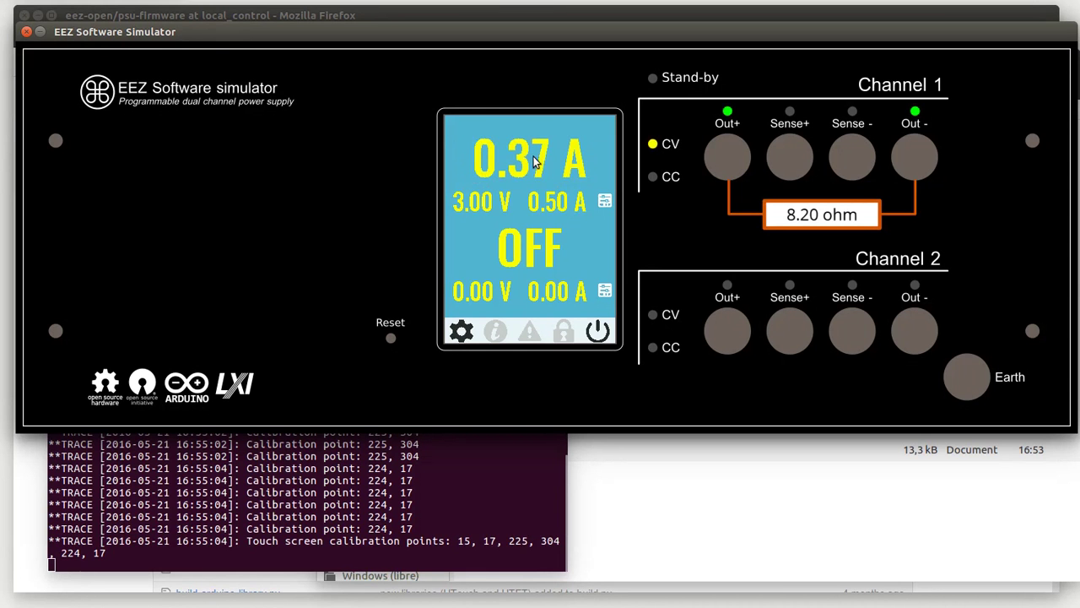
left_click(191, 564)
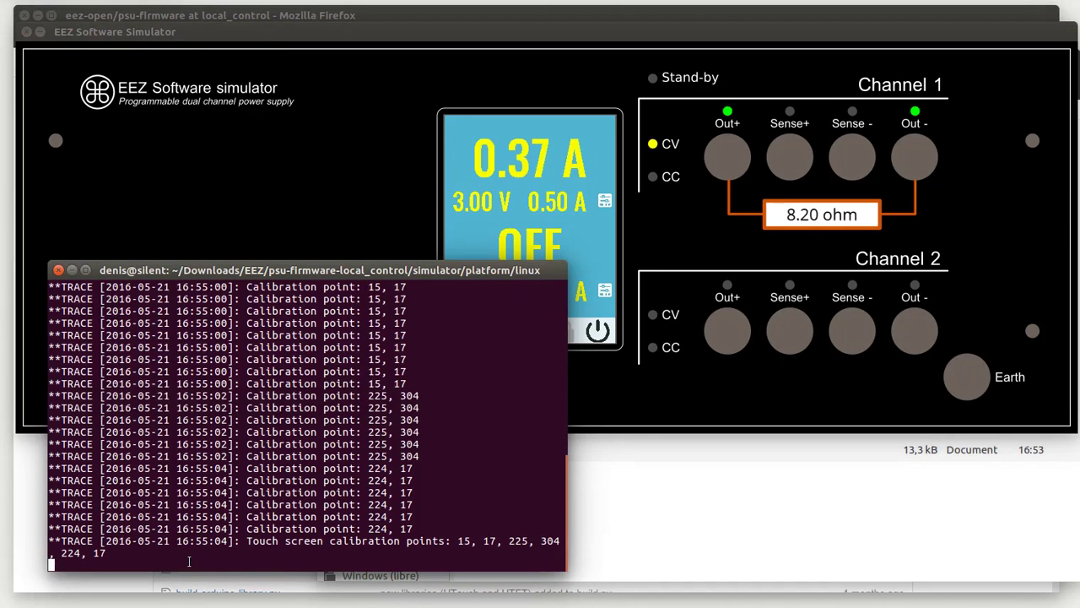
Switch to channel 1 with inst ch1 and apply a 16 ohm simulated load.
type("simu:load 16")
key("Return")
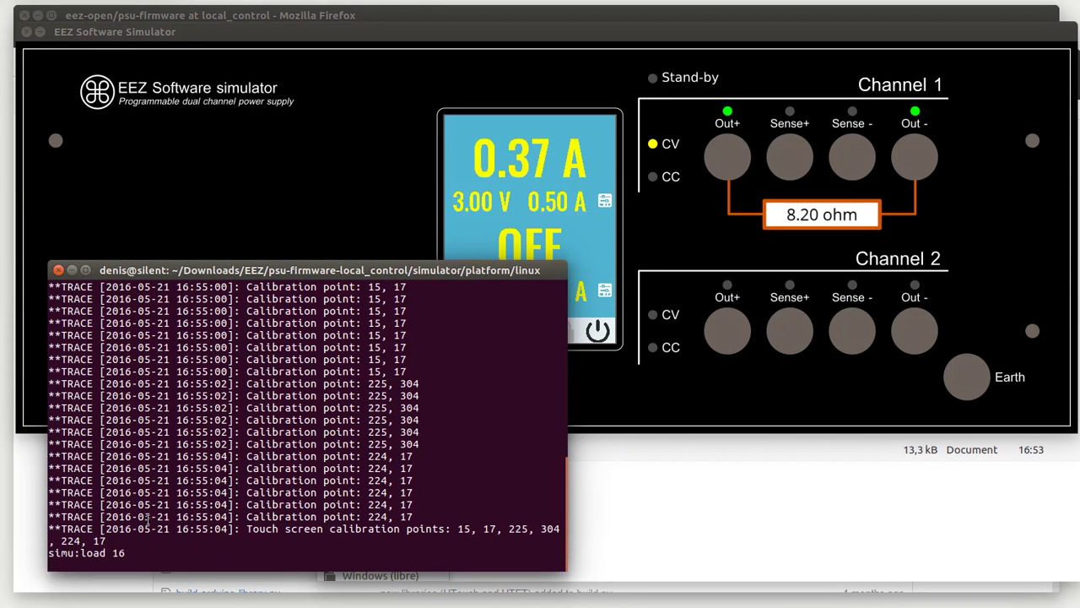
type("inst?")
key("Return")
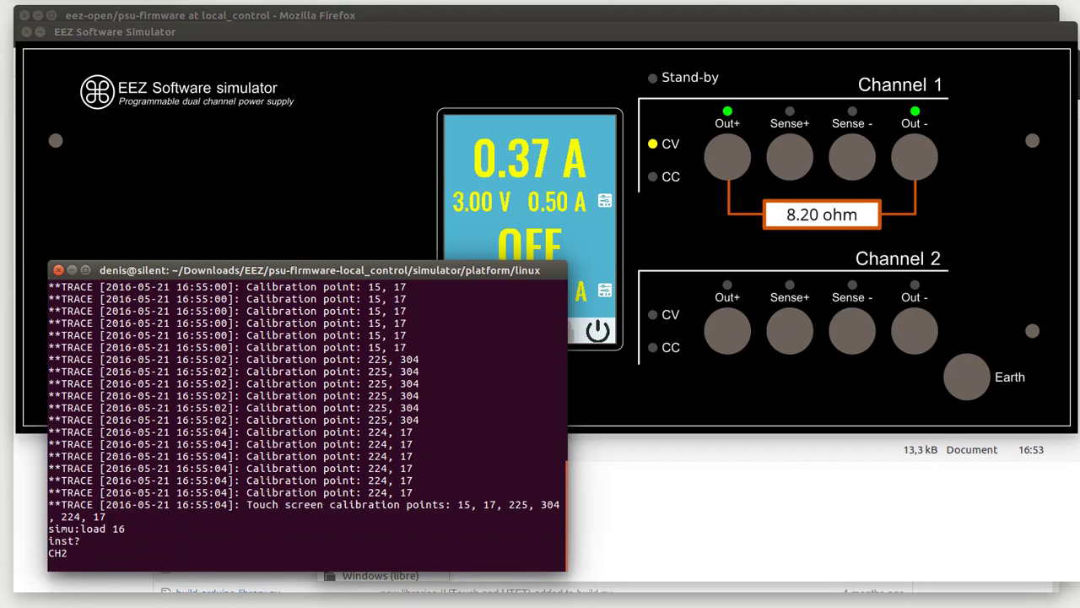
type("inst ch1")
key("Return")
type("sim")
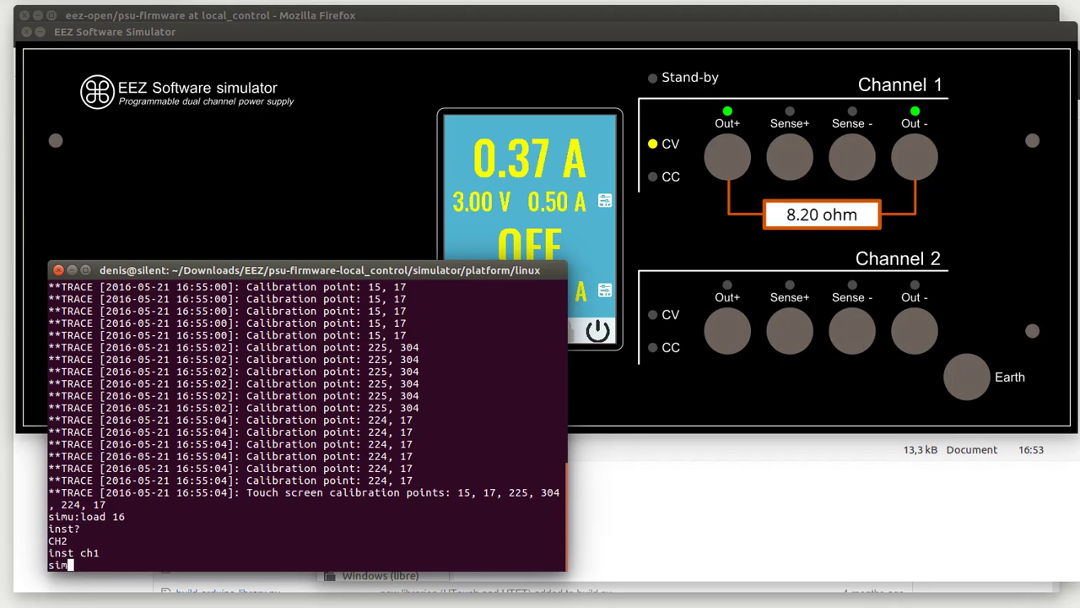
type("u:load 16")
key("Return")
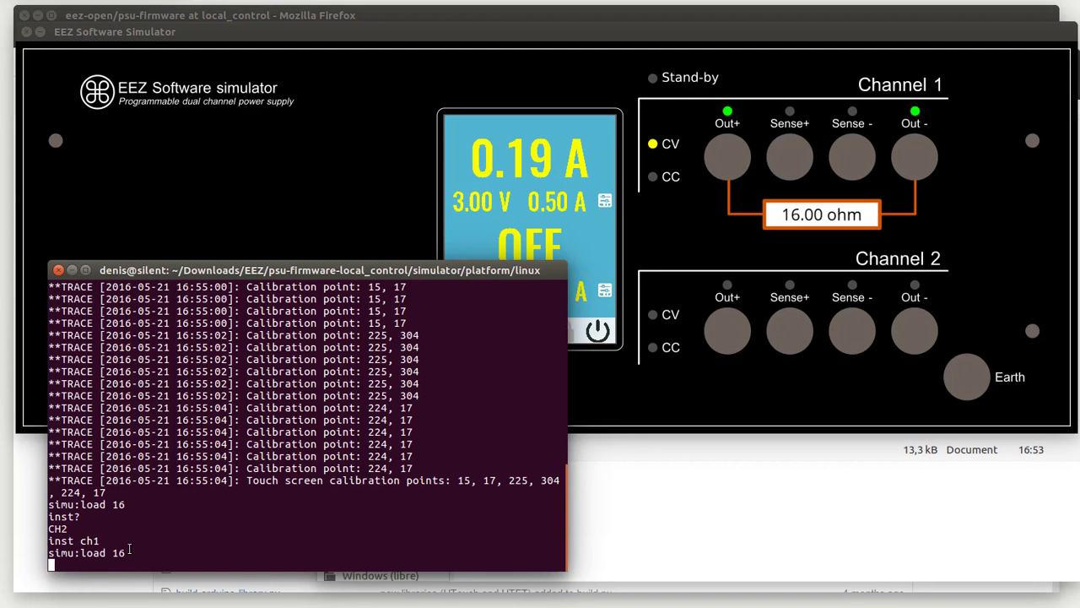
Set channel 1 to 20 V with a 3 A current limit, then reposition the terminal.
type("volt 20")
key("Return")
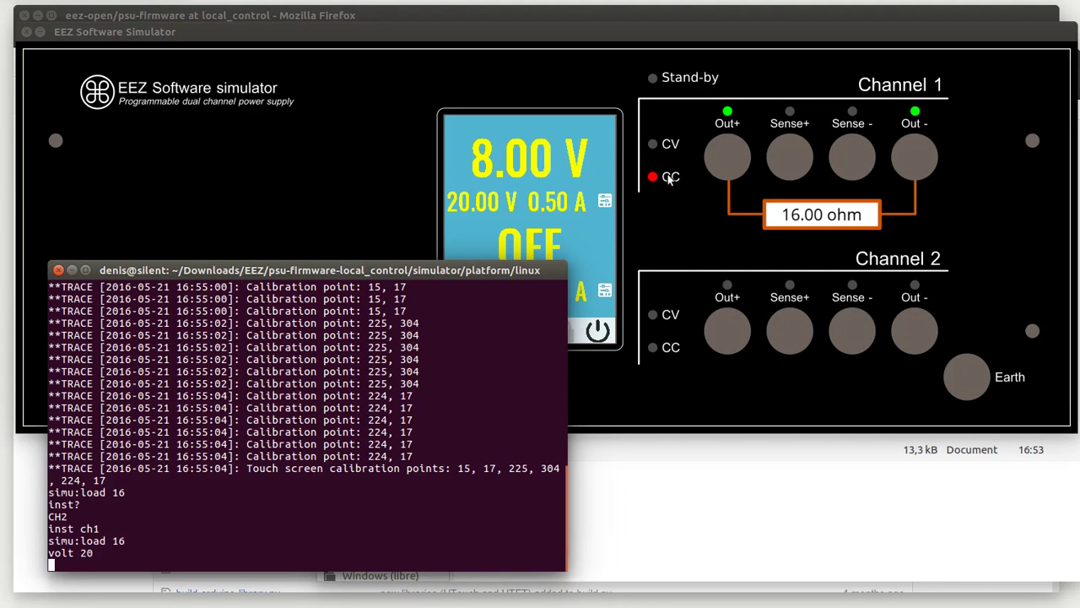
type("curr 3")
key("Return")
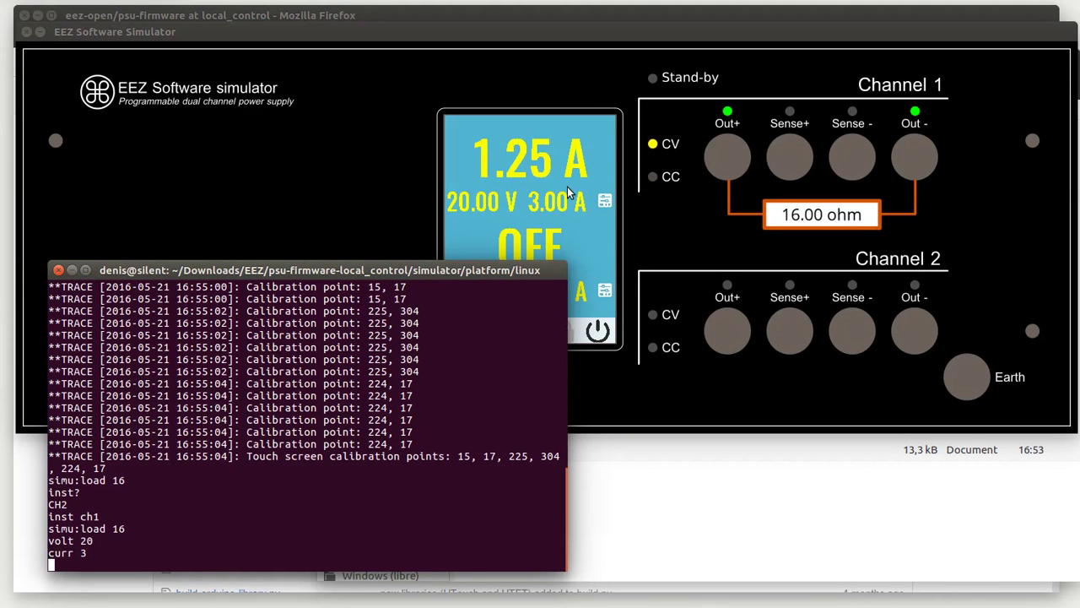
left_click_drag(255, 269, 225, 271)
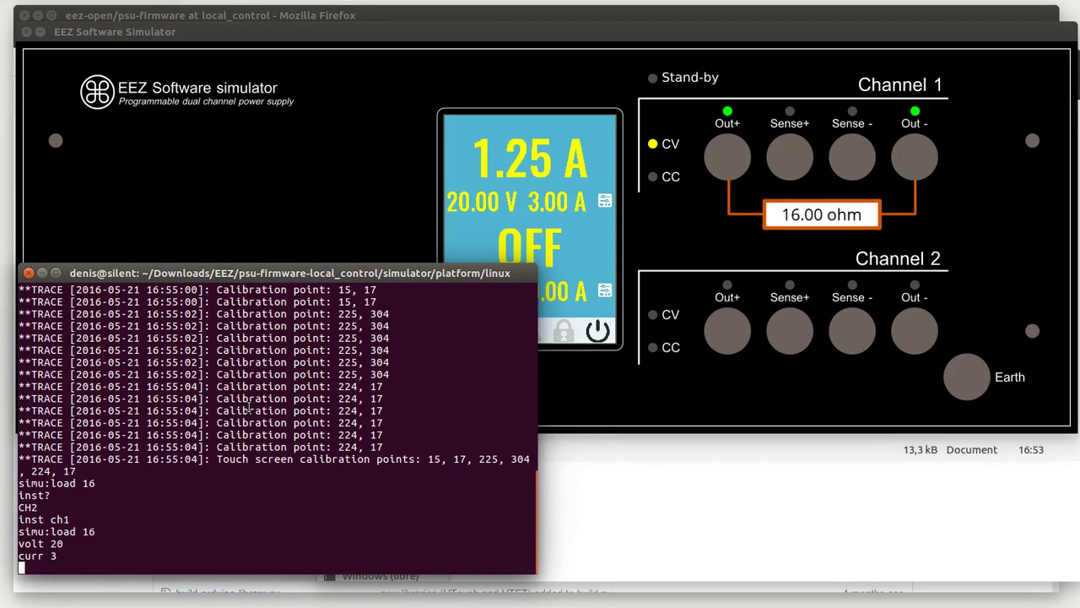
left_click_drag(223, 273, 215, 284)
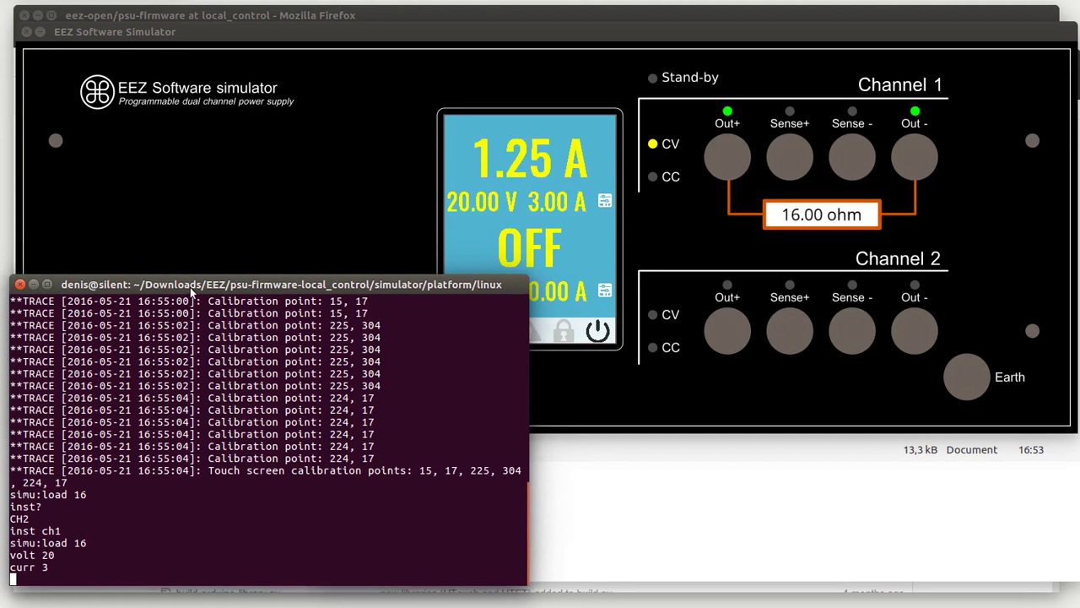
mouse_move(190, 284)
left_mouse_down()
mouse_move(200, 299)
mouse_move(191, 292)
left_mouse_up()
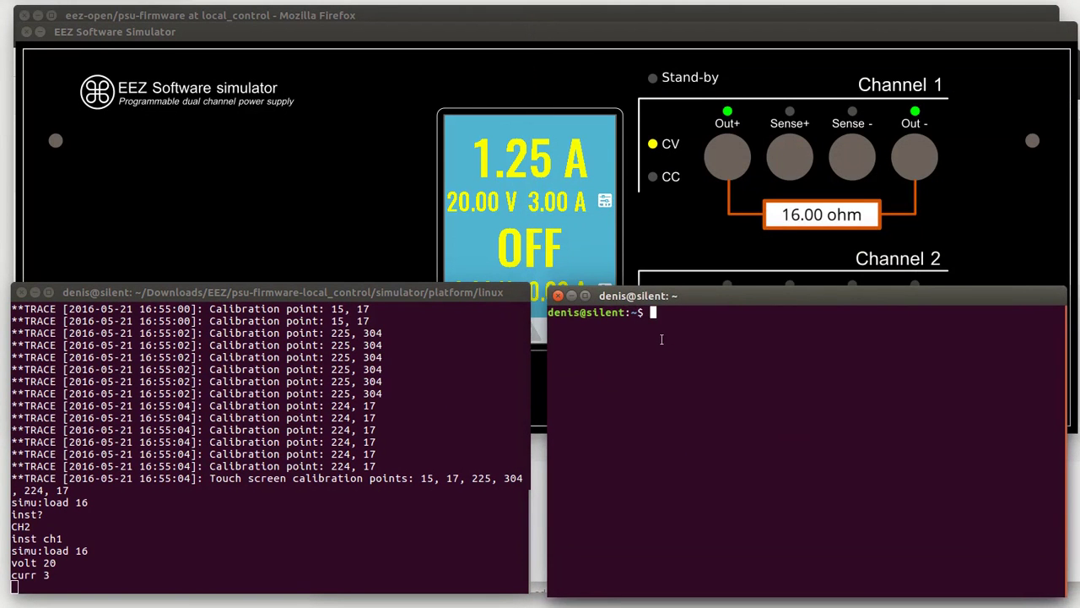
Connect with telnet localhost 5025 and query the identification with *idn?
key("Up")
key("Up")
key("Up")
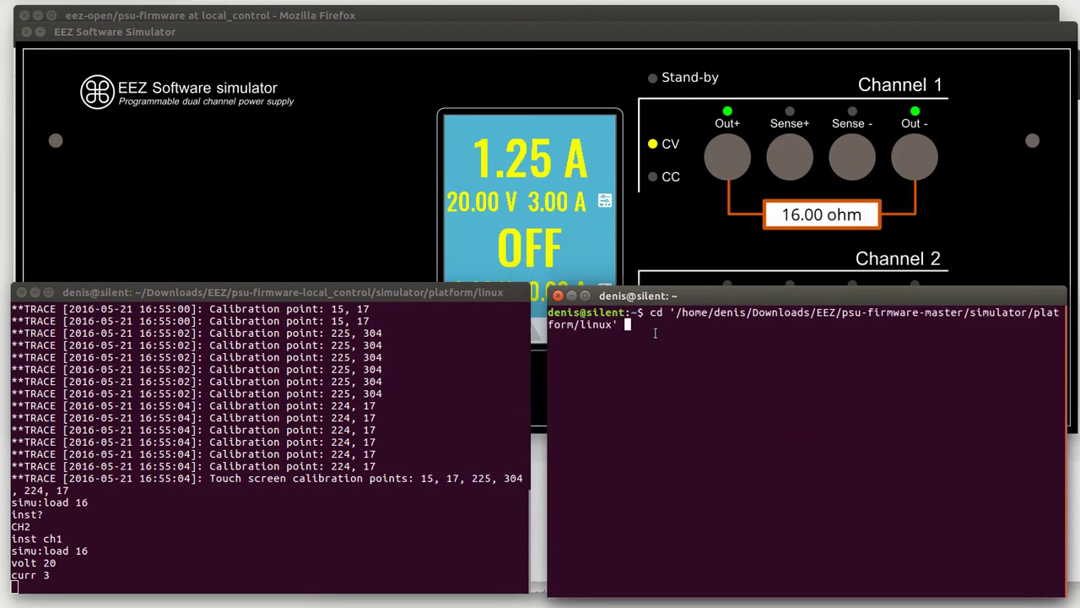
key("Up")
key("Return")
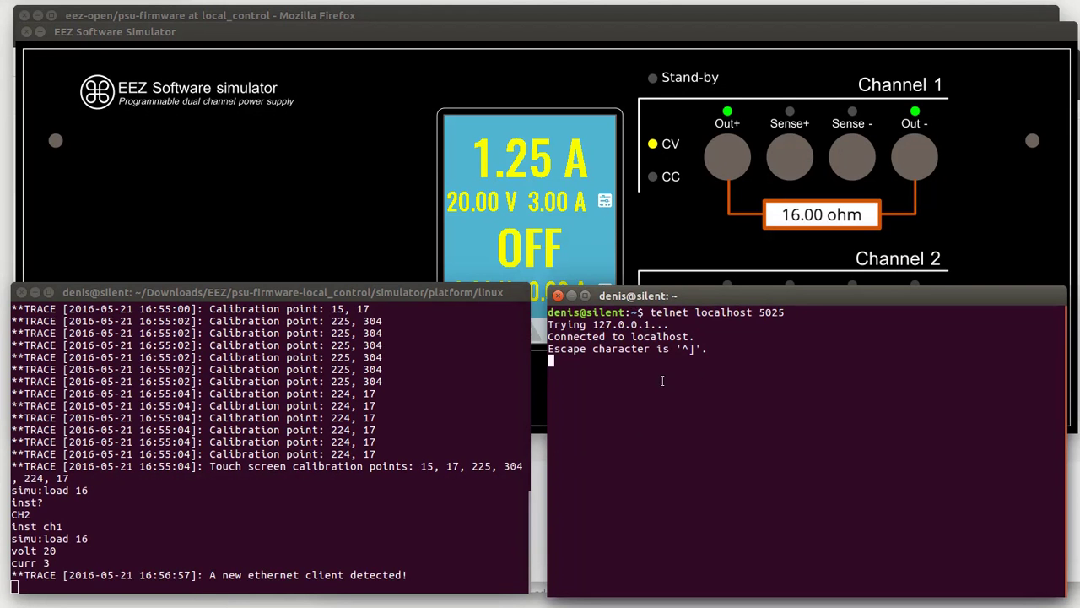
type("*idn?")
key("Return")
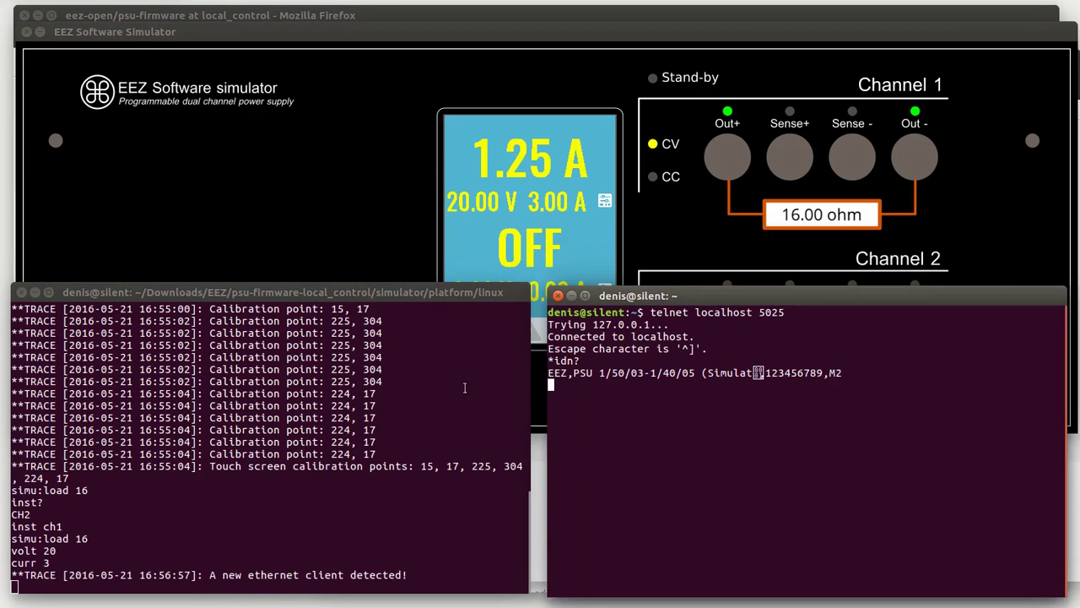
Query voltage and channel, then set channel 1 to 10 V and send outp 0.
type("volt?")
key("Return")
type("inst?")
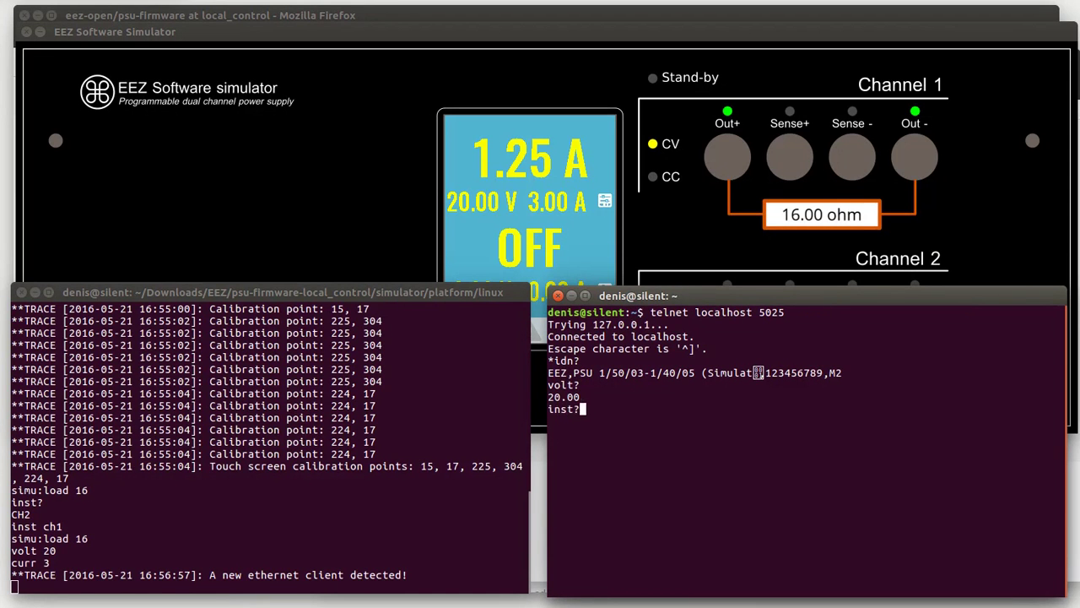
key("Return")
type("volt 10")
key("Return")
type("ou")
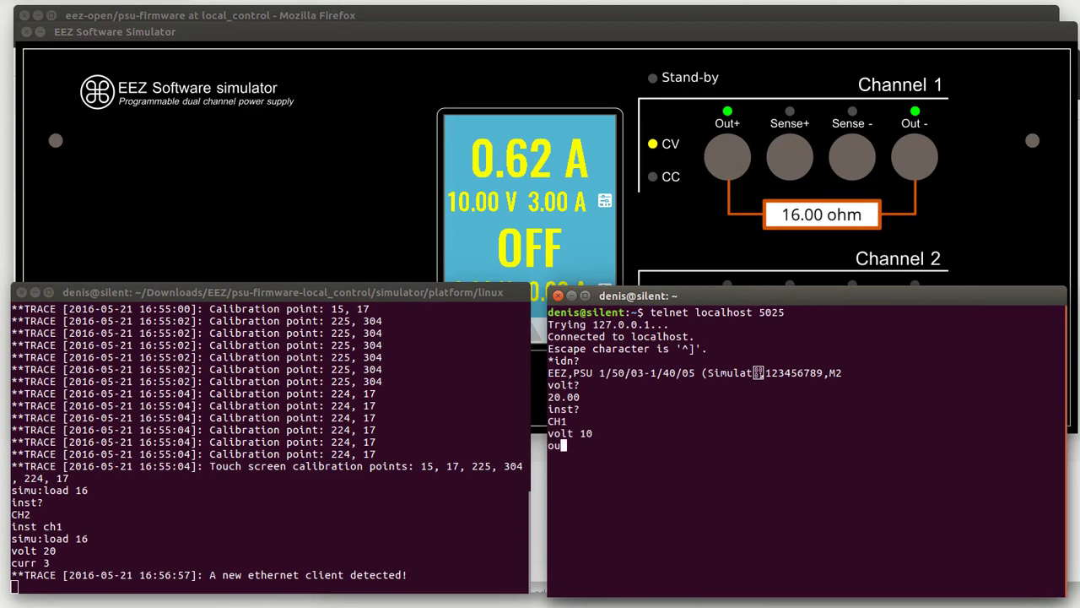
type("tp 0")
key("Return")
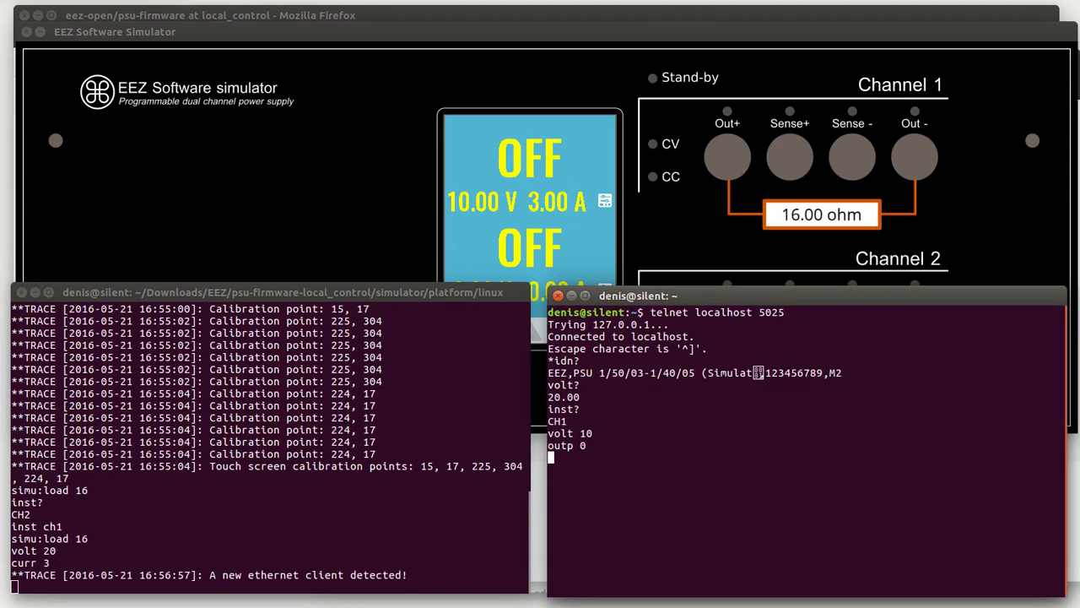
Disconnect the simulated load with simu:load:stat 0, then reconnect it with simu:load:stat 1.
type("simu:load:stat 0")
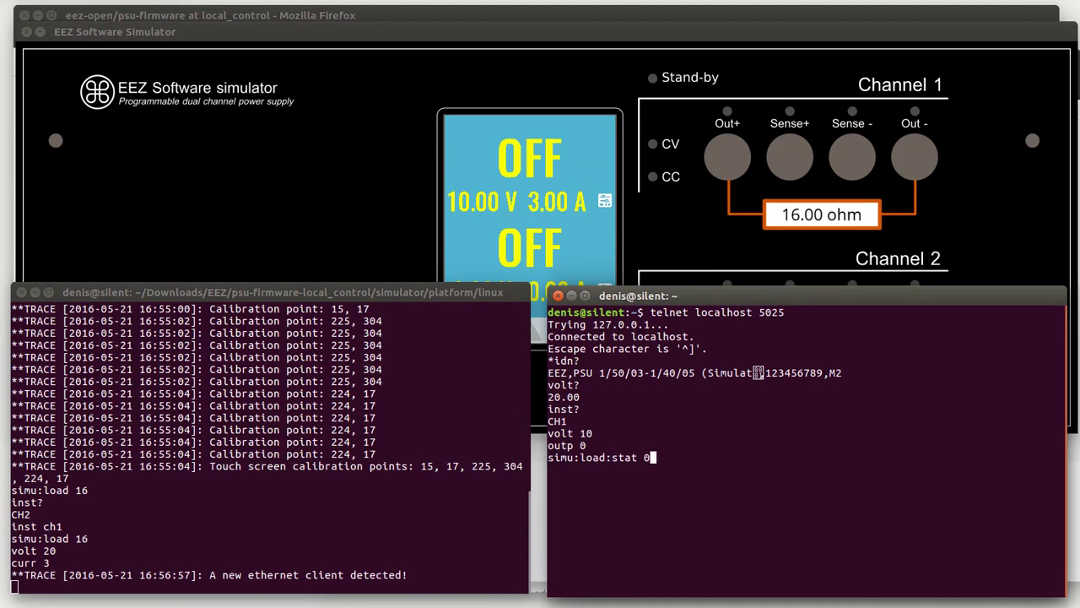
key("Return")
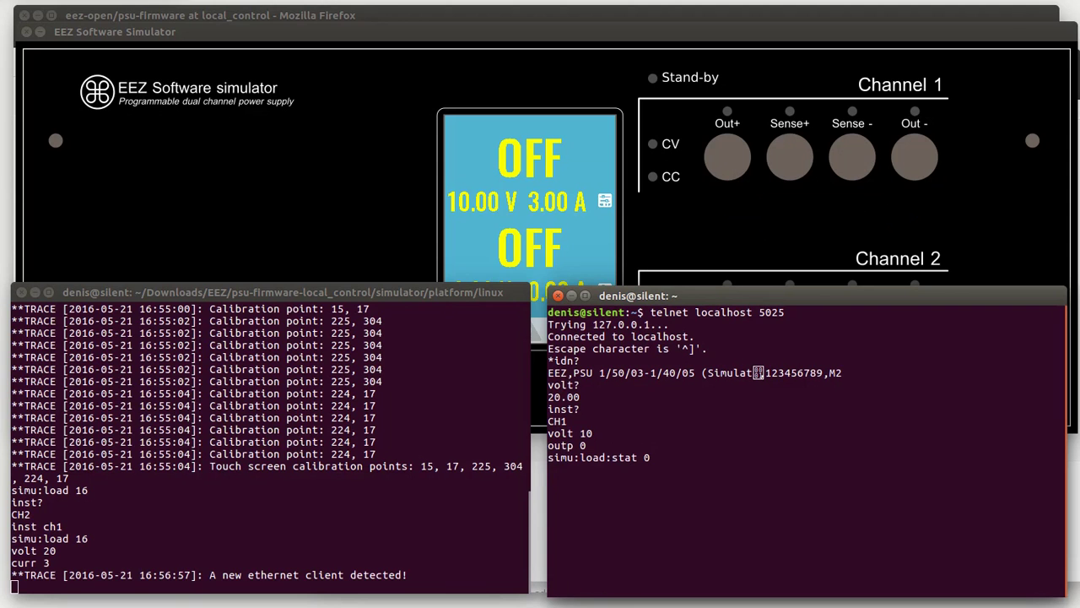
type("sime:load:stat 1")
key("Return")
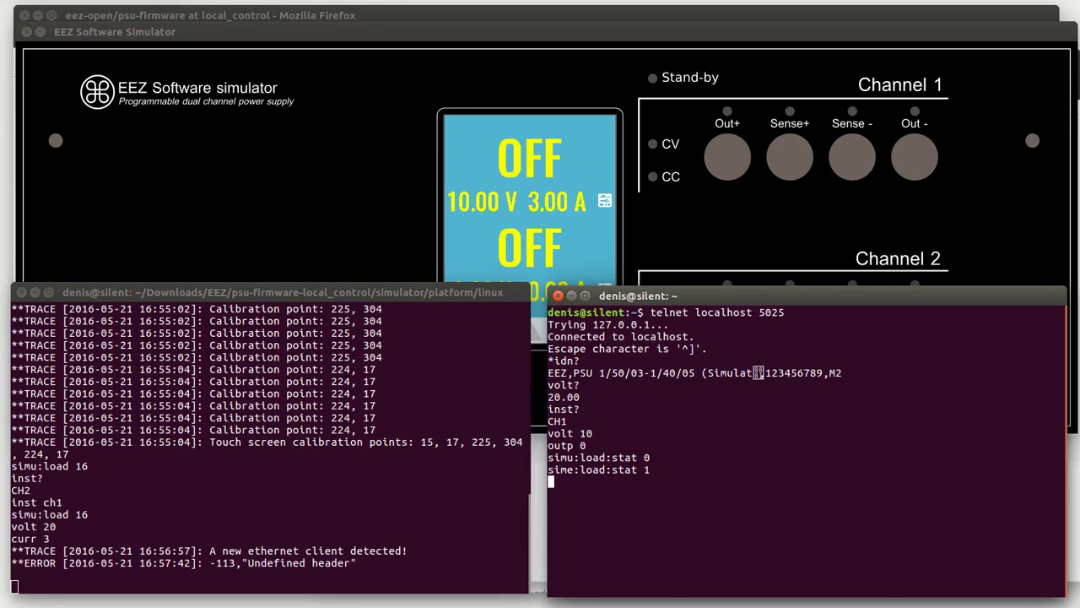
type("simu:load:stat 1")
key("Return")
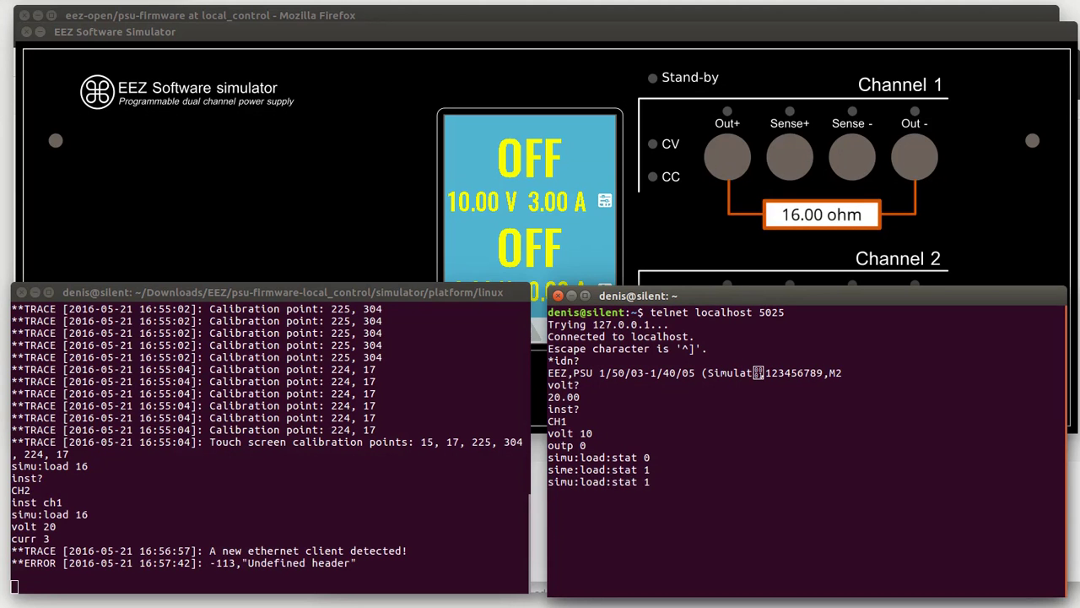
Turn the output on and measure 10.00 V, 0.62 A and 6.25 W.
type("outp 1")
key("Return")
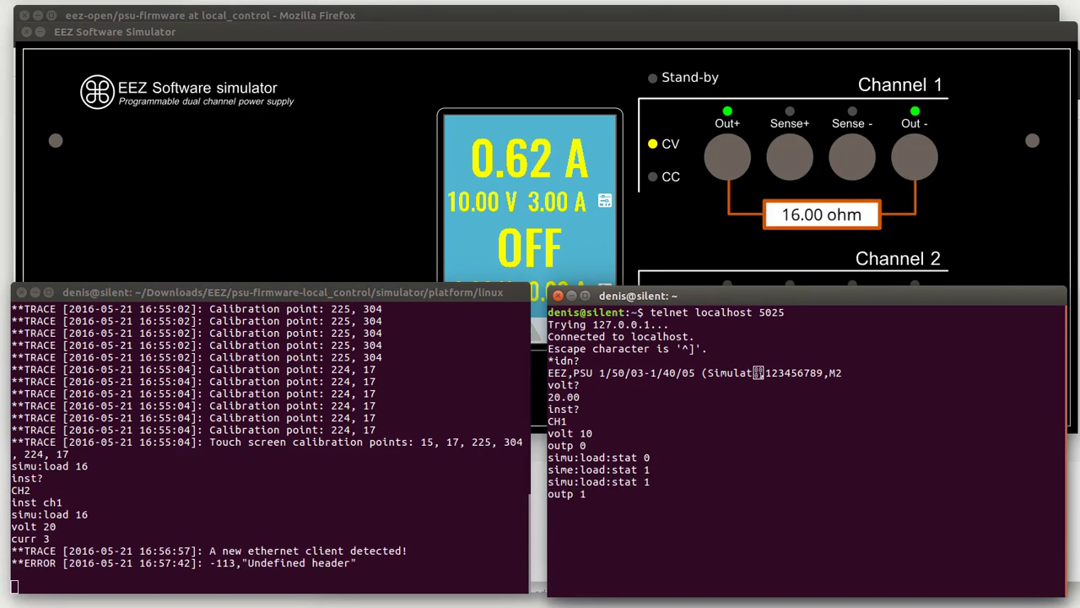
type("meas?")
key("Return")
type("meas:curr?")
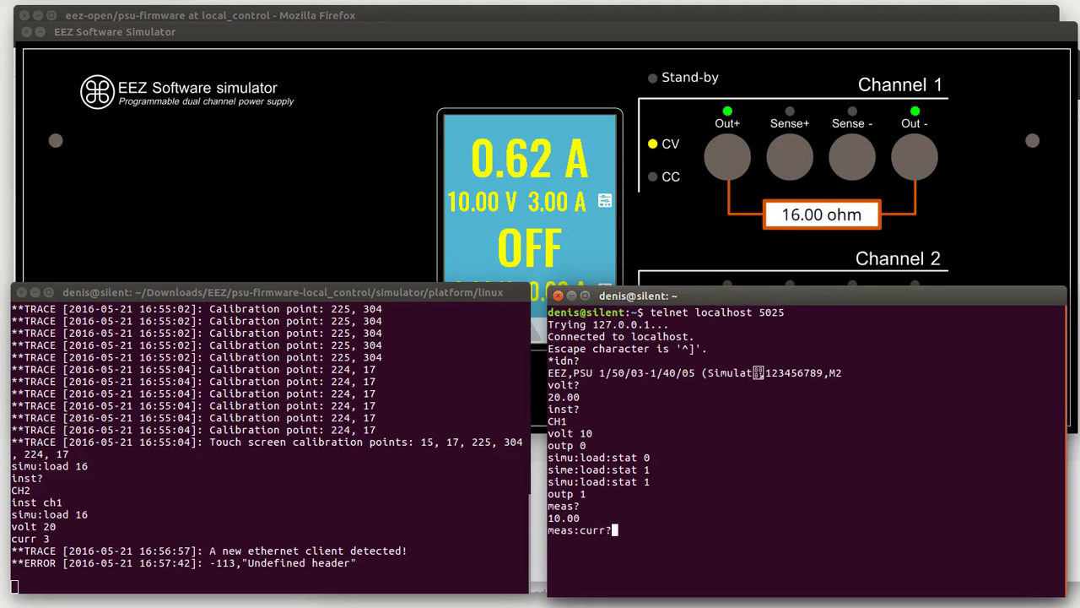
key("Return")
type("meas:pow?")
key("Return")
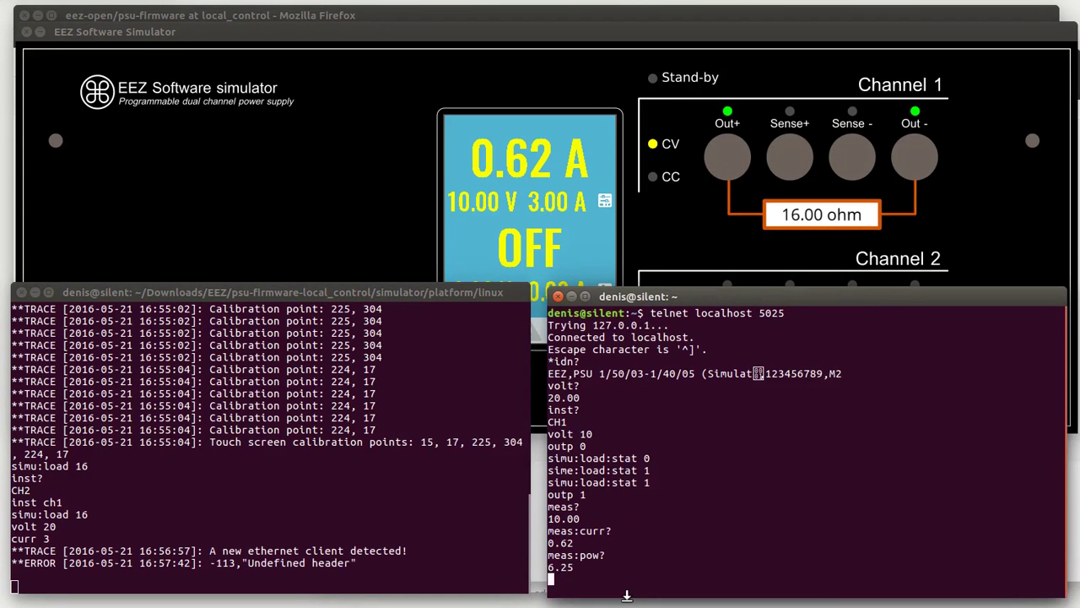
Put the simulator into stand-by with syst:pow 0.
type("pow:")
key("BackSpace")
key("BackSpace")
key("BackSpace")
type("syst:pow 0")
key("Return")
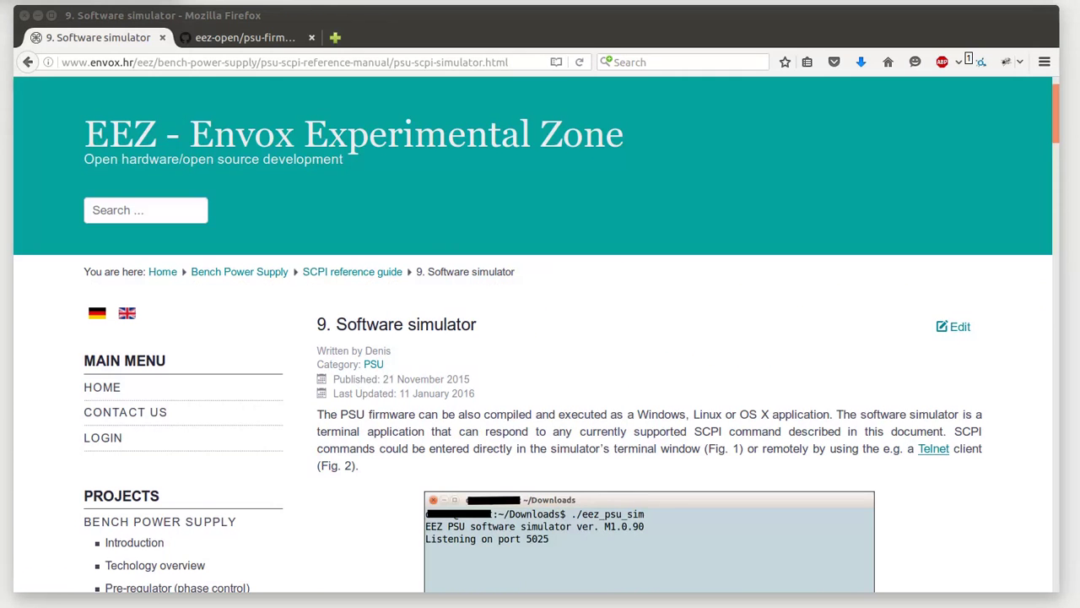
Go to '10. Programming examples' and scroll down to section 10.3 Working with profiles.
scroll(314, 363, "down", 10)
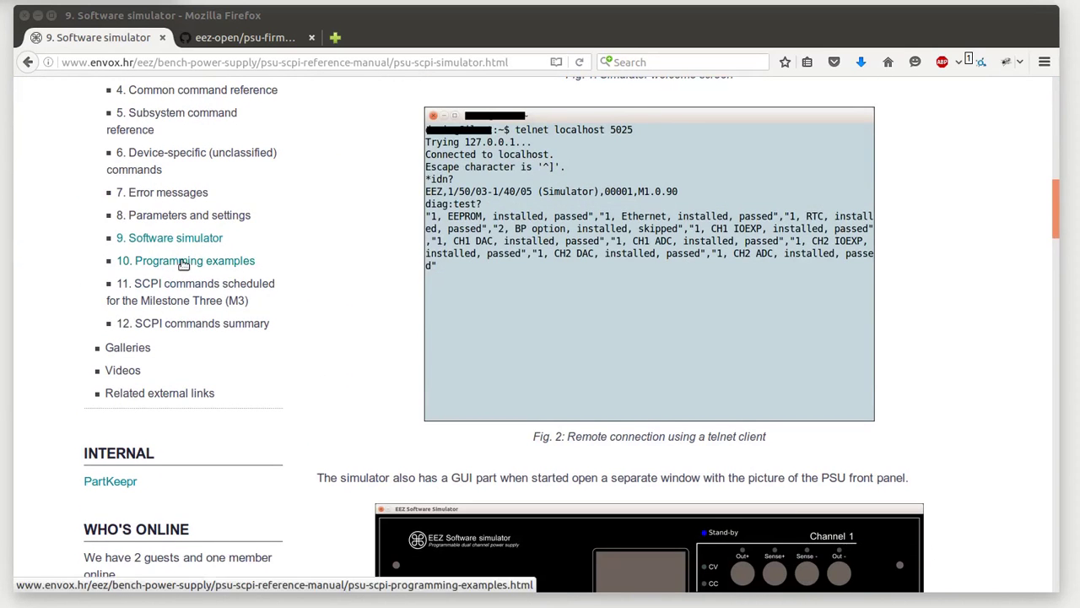
left_click(173, 262)
scroll(385, 384, "down", 5)
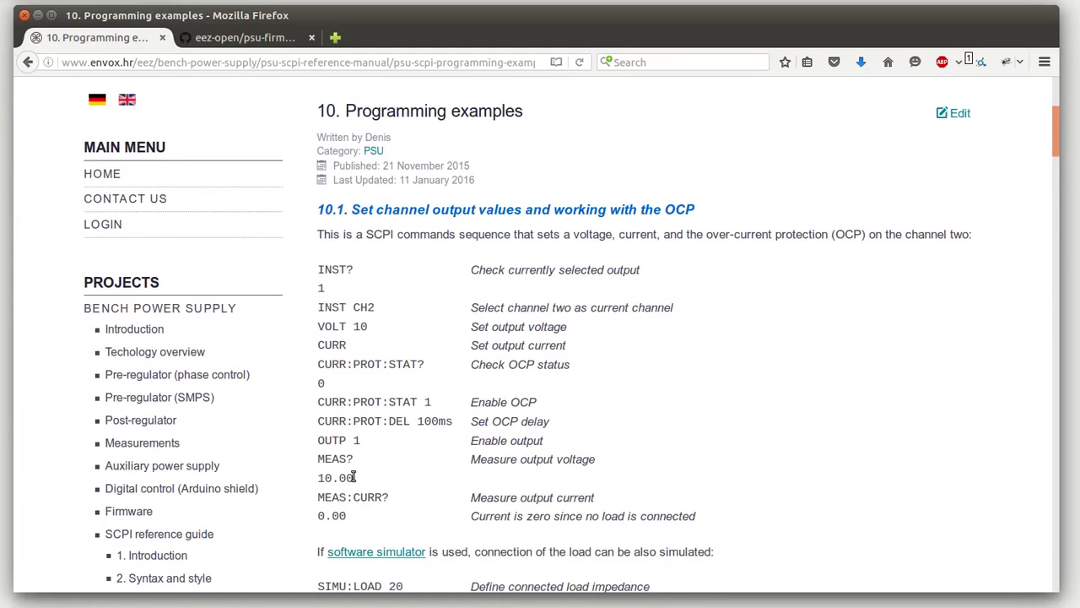
scroll(356, 477, "down", 7)
scroll(343, 379, "down", 7)
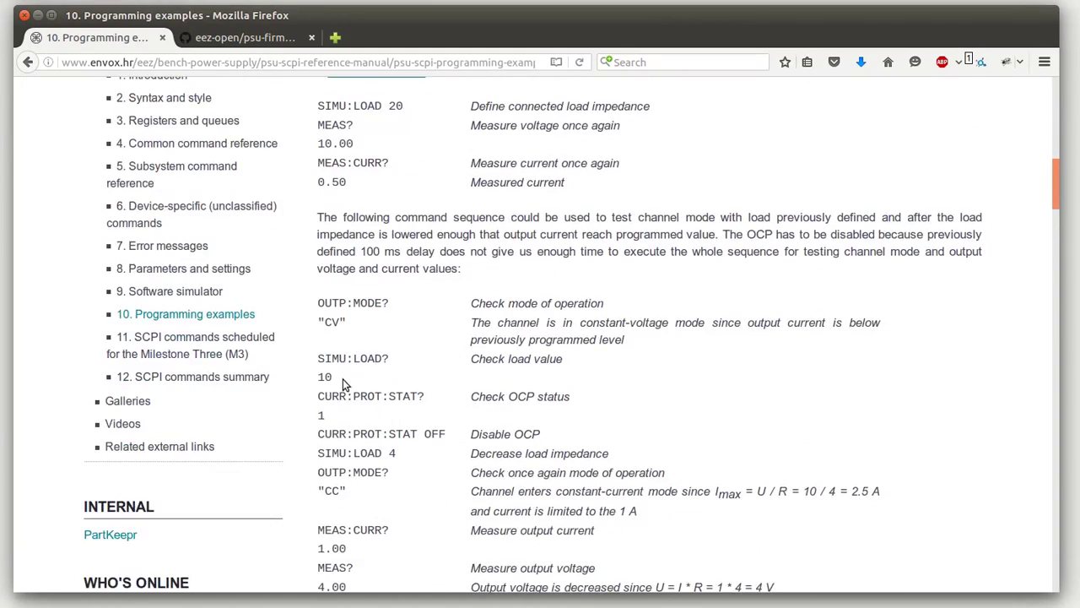
scroll(369, 297, "down", 5)
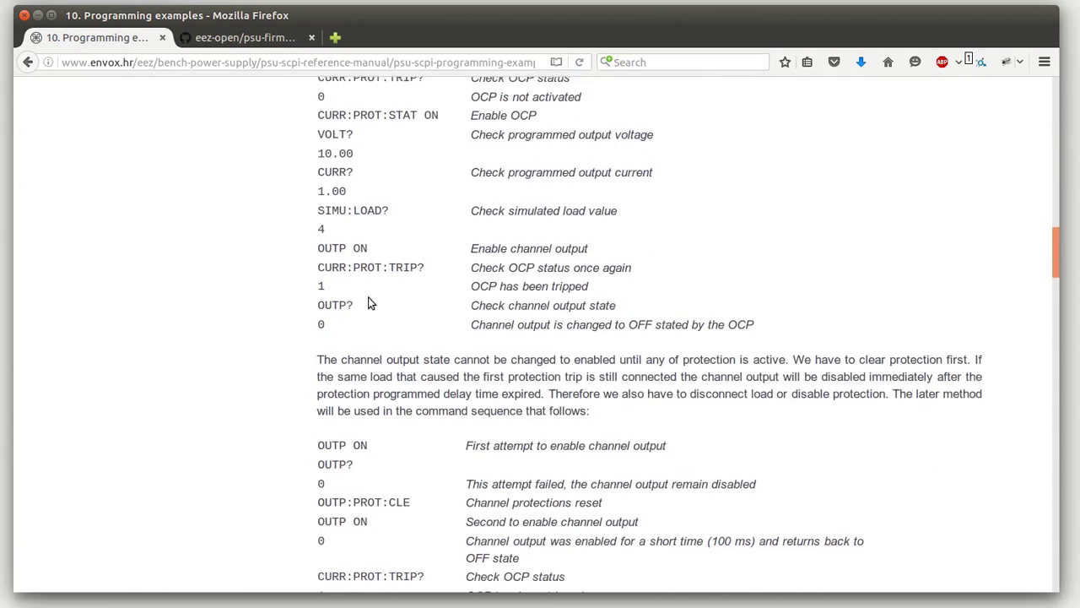
scroll(365, 297, "down", 18)
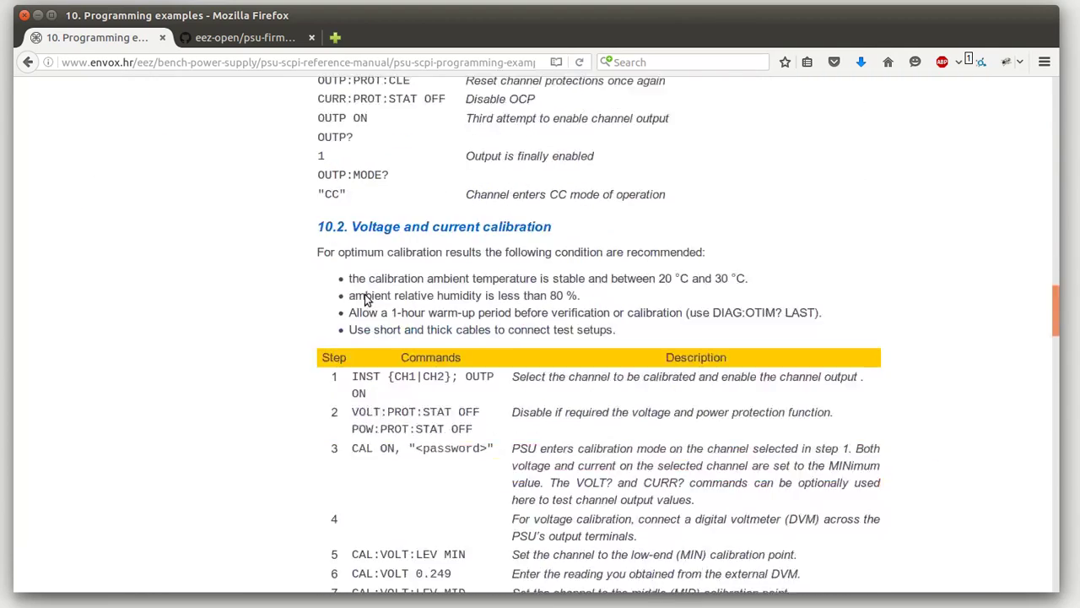
scroll(354, 334, "down", 4)
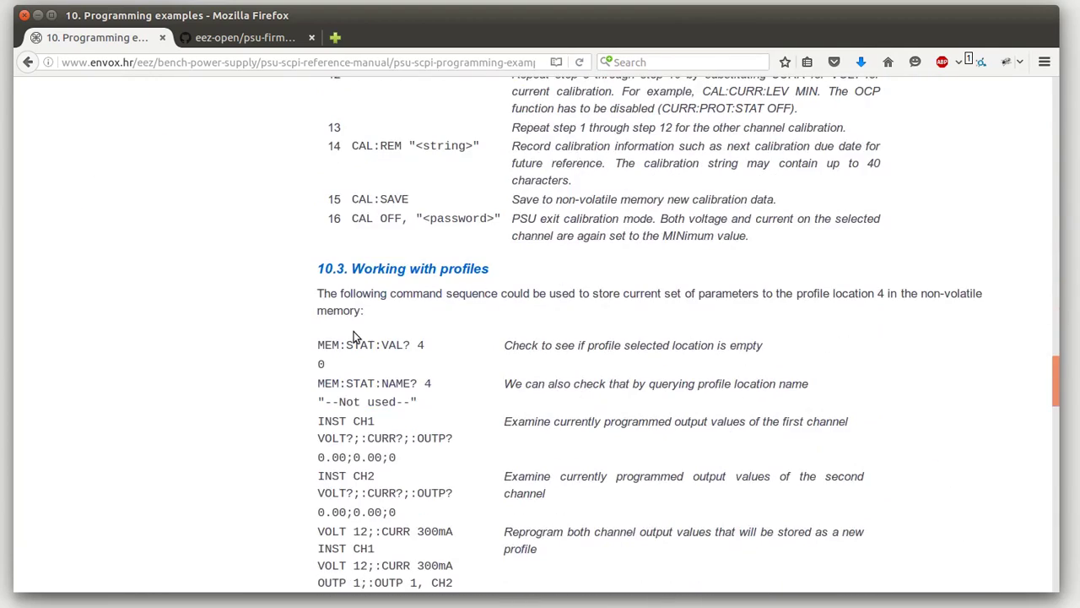